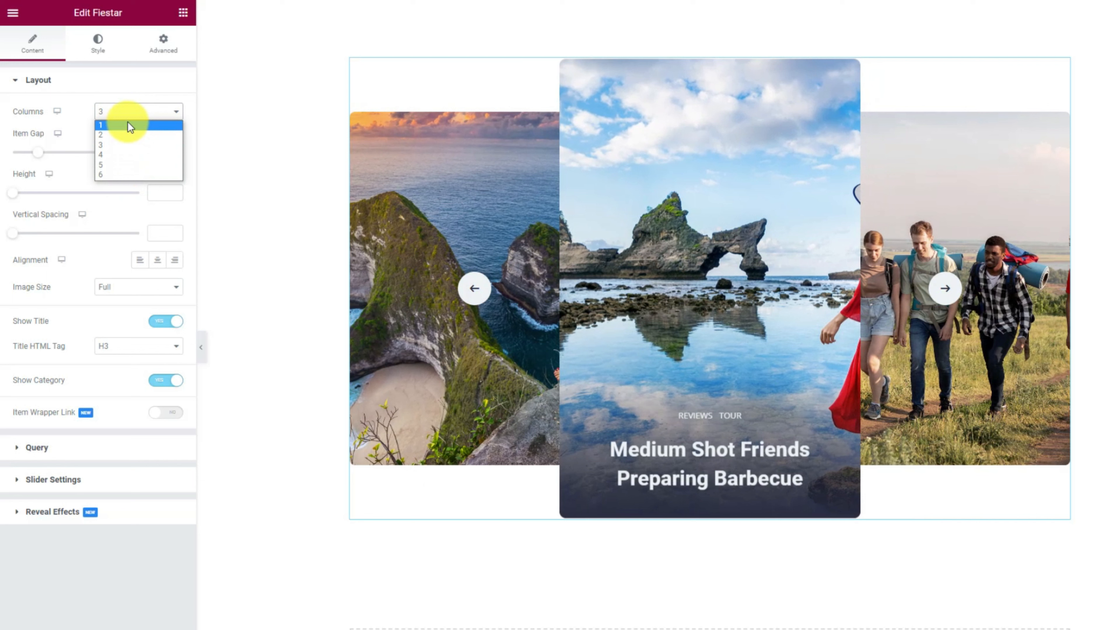
- Include the carousel posts by Terms in the query and select the Tour category as the term
click(74, 115)
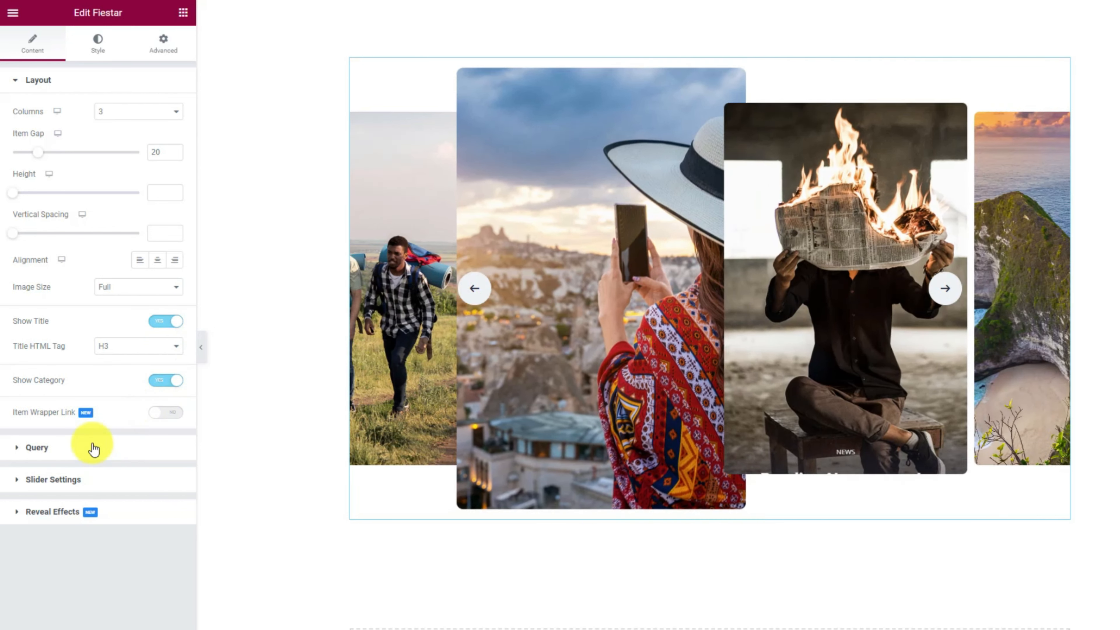
click(94, 447)
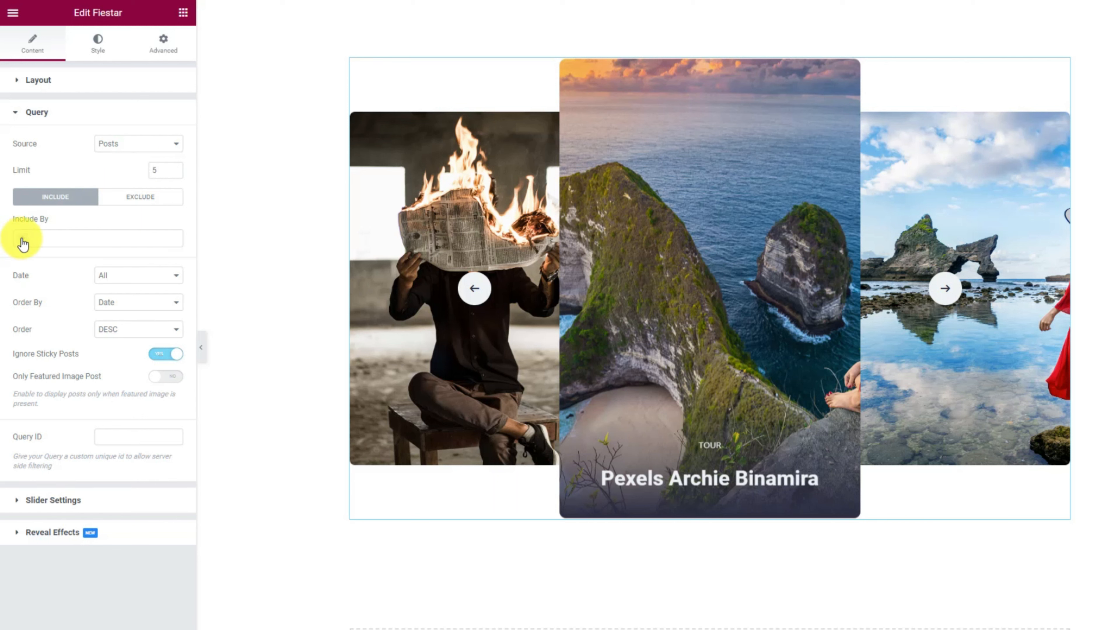
click(24, 243)
click(29, 271)
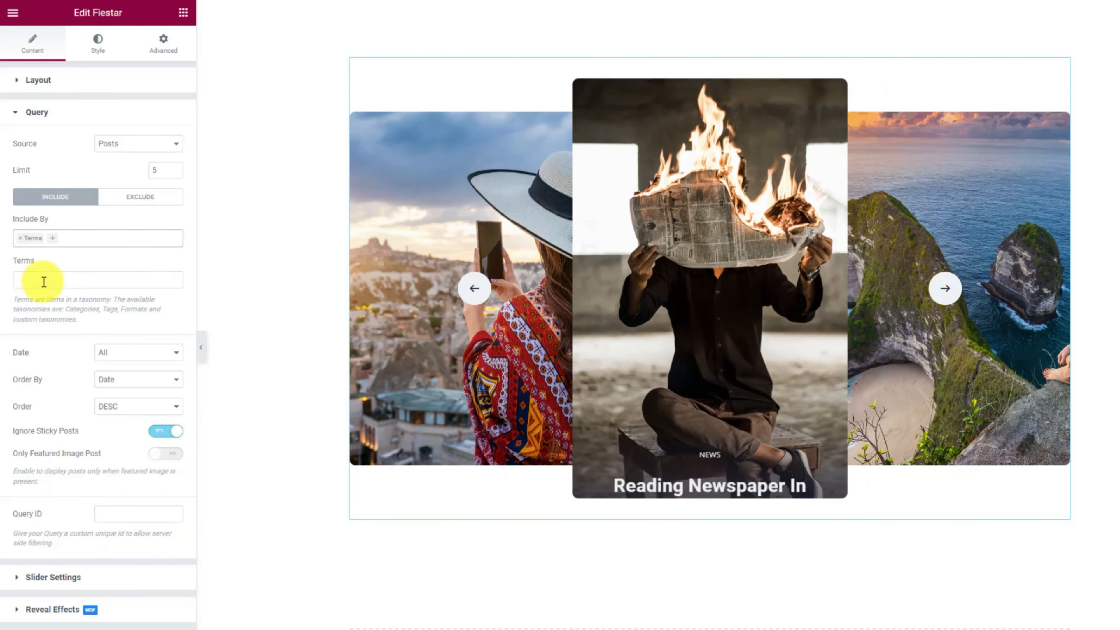
click(43, 281)
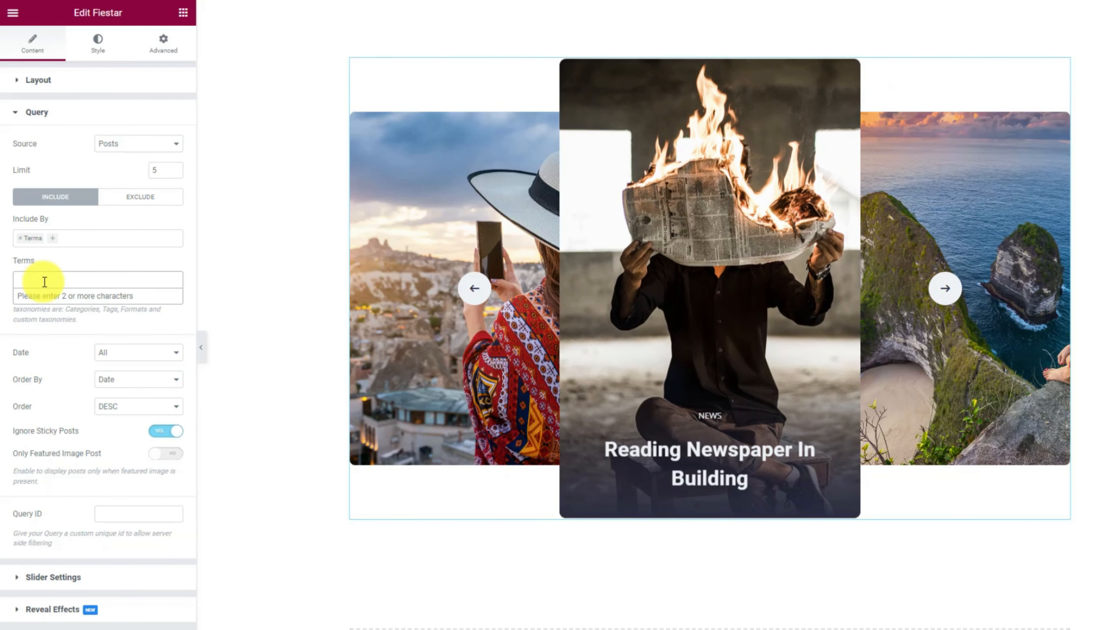
text(tour)
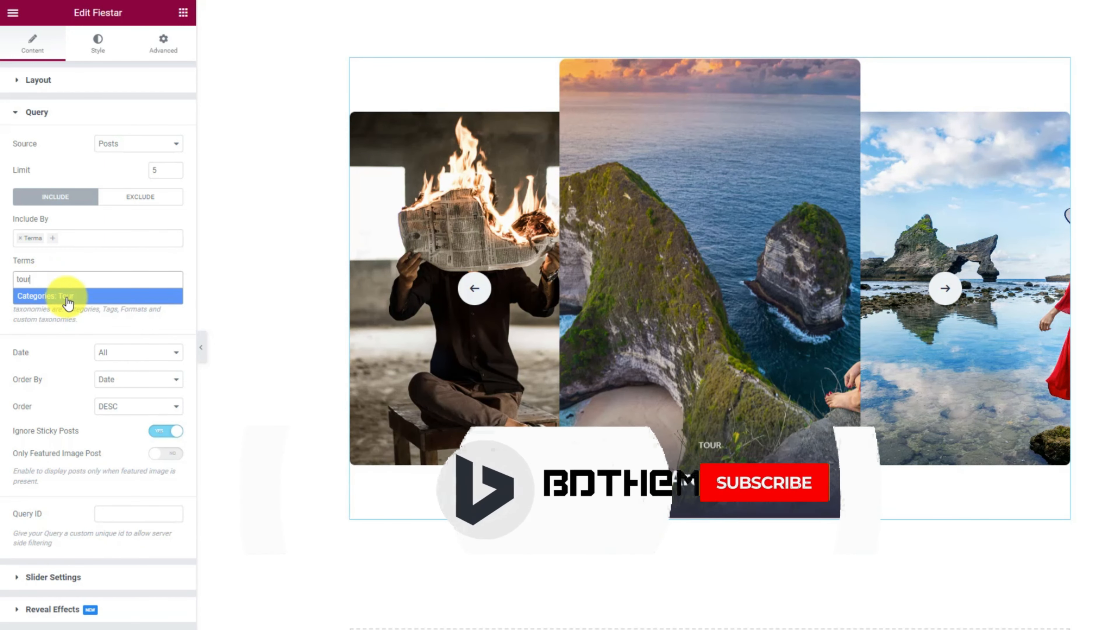
click(67, 300)
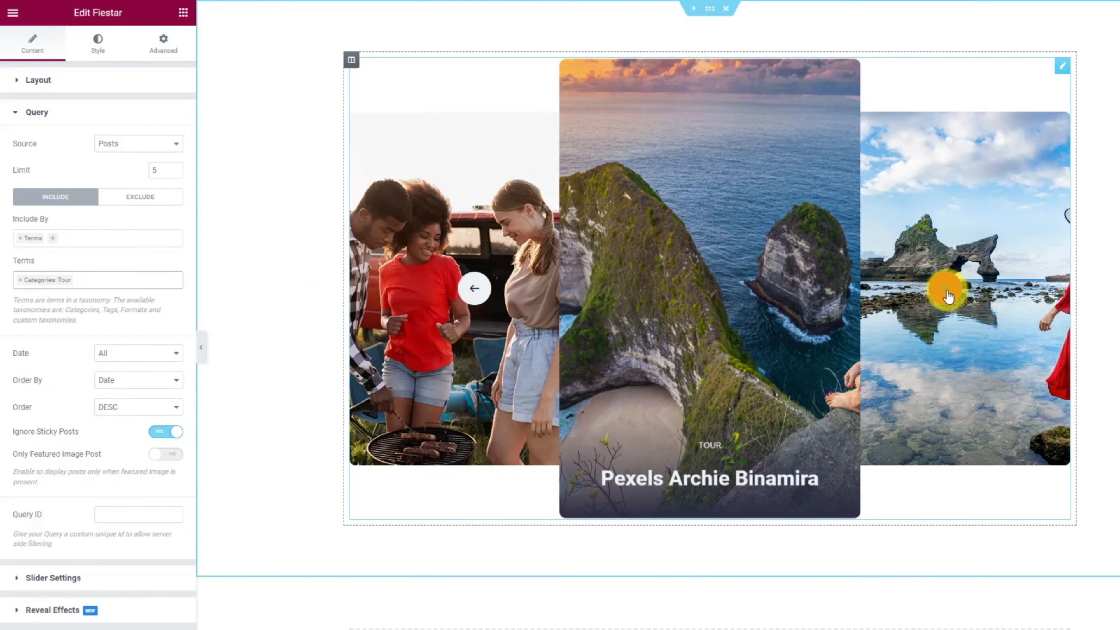
- Advance the carousel preview to check the filtered posts, and open the slider settings for review
click(946, 289)
click(946, 289)
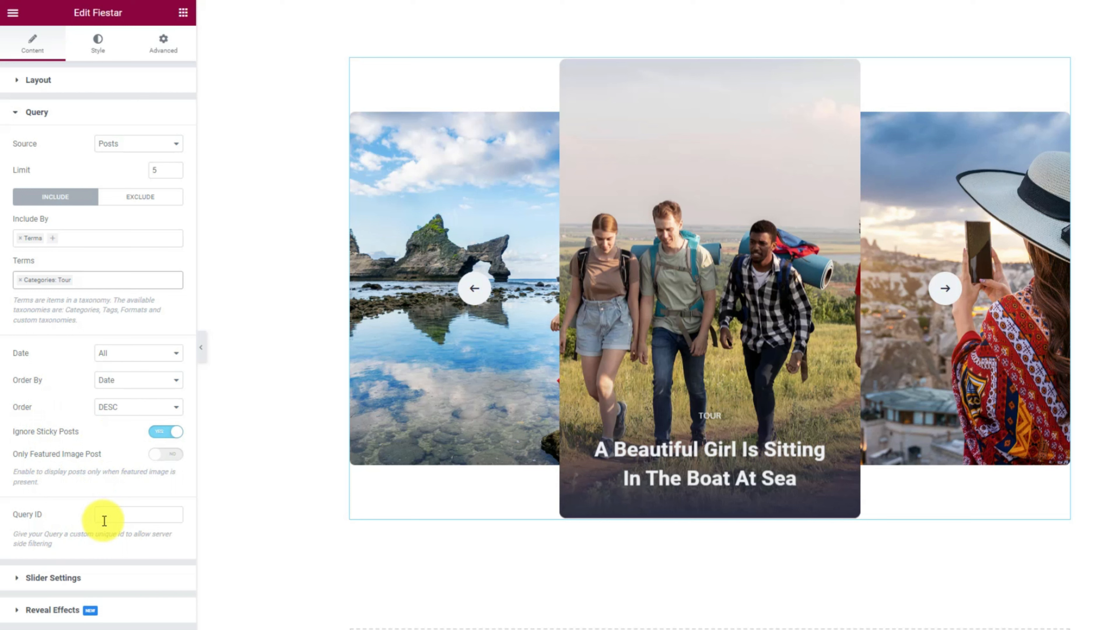
click(75, 580)
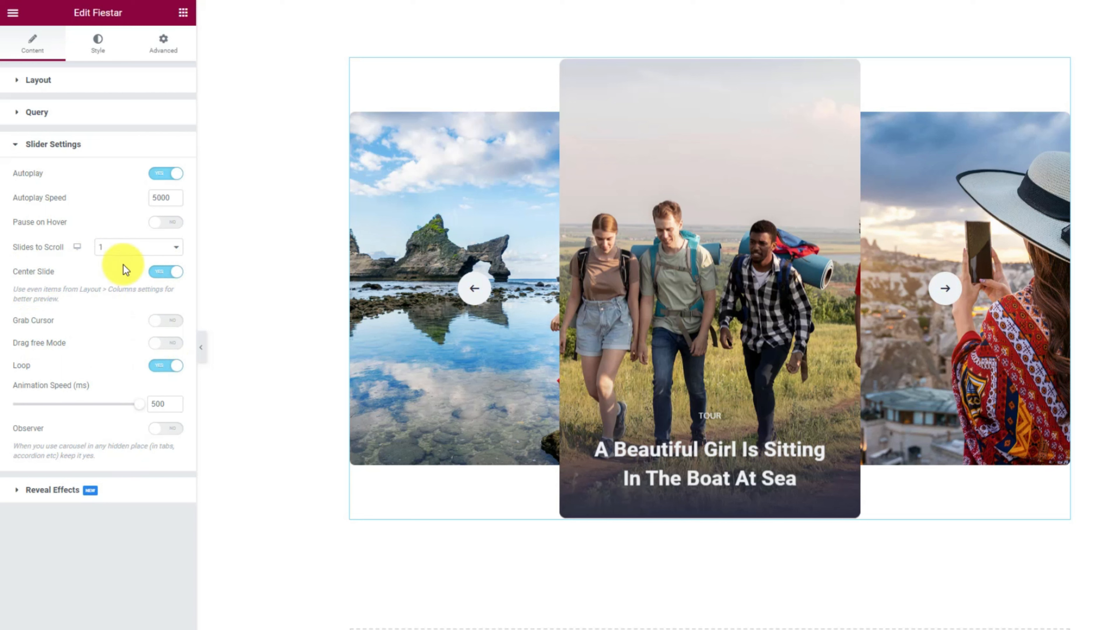
- Set the overlay color of the sliders to black (#000000)
click(95, 59)
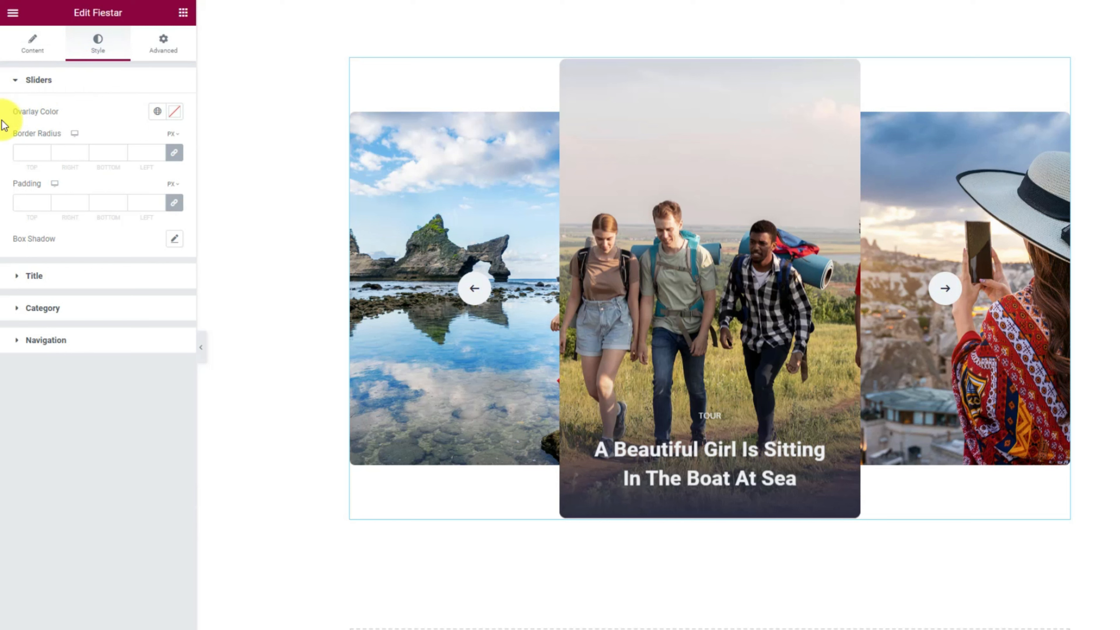
click(174, 114)
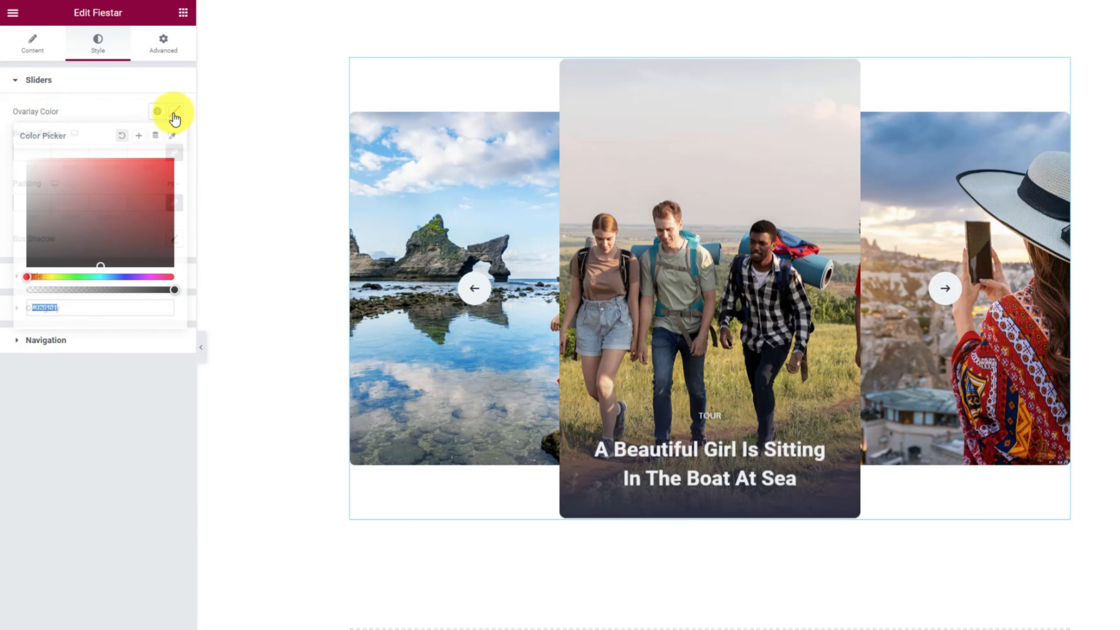
drag(133, 179, 21, 275)
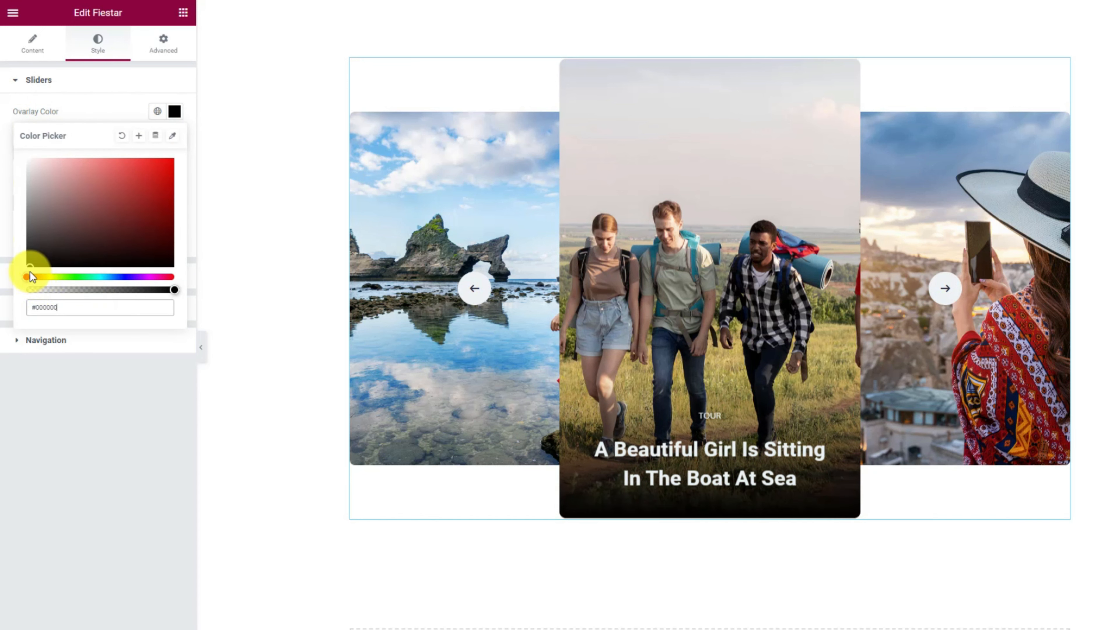
click(96, 110)
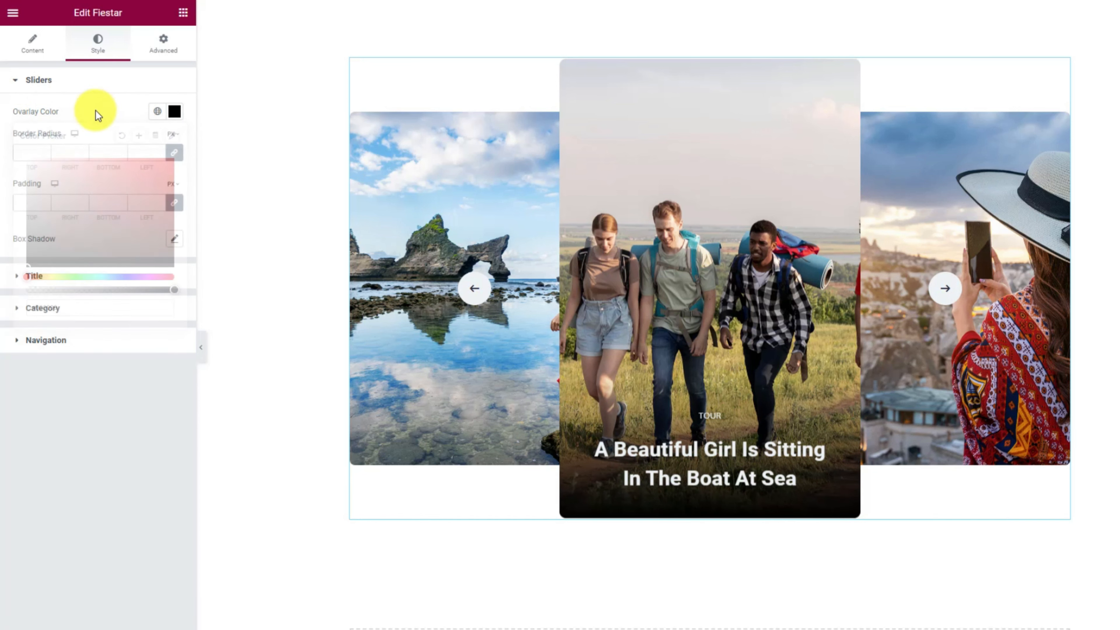
- Unlink the slider padding values and set them to top 50, right 30, bottom 50 and left 30 px
click(39, 205)
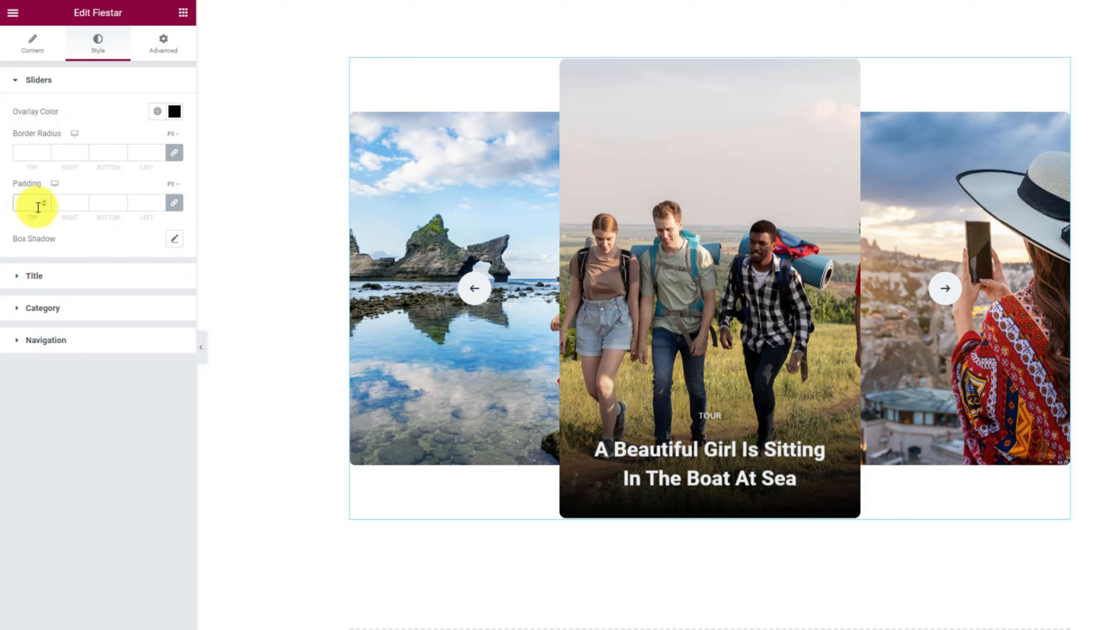
click(172, 208)
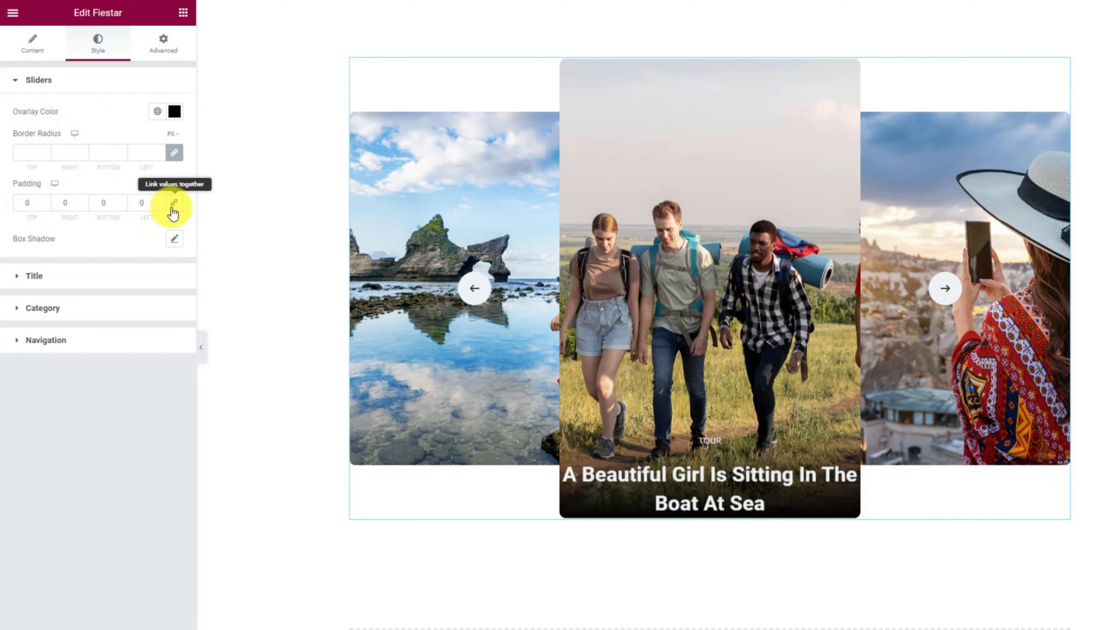
click(19, 201)
text(50)
click(56, 204)
text(30)
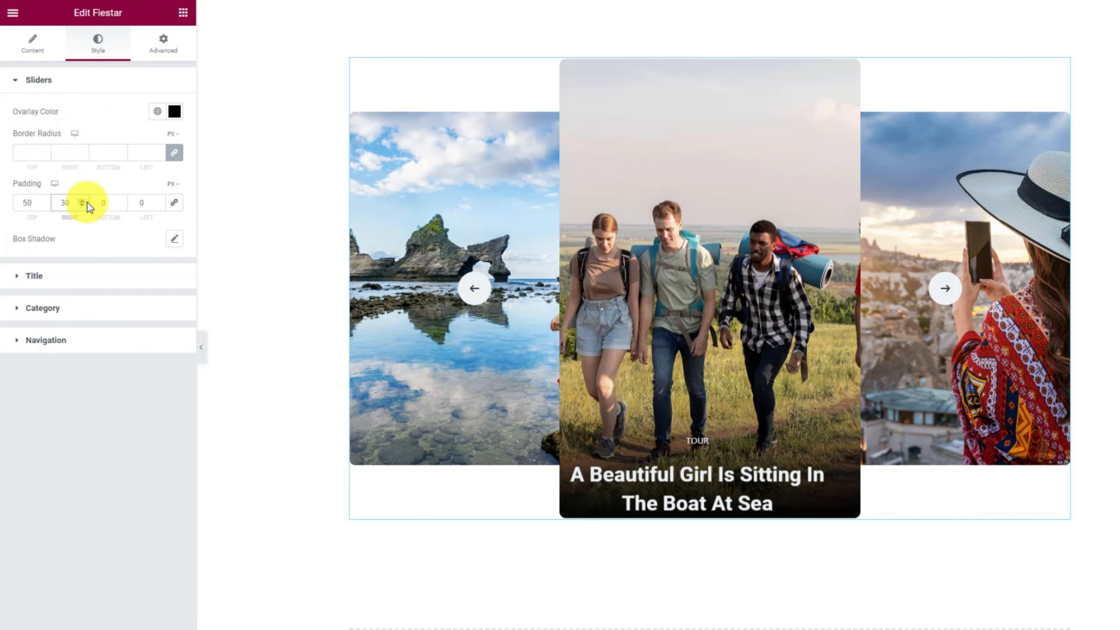
text(50)
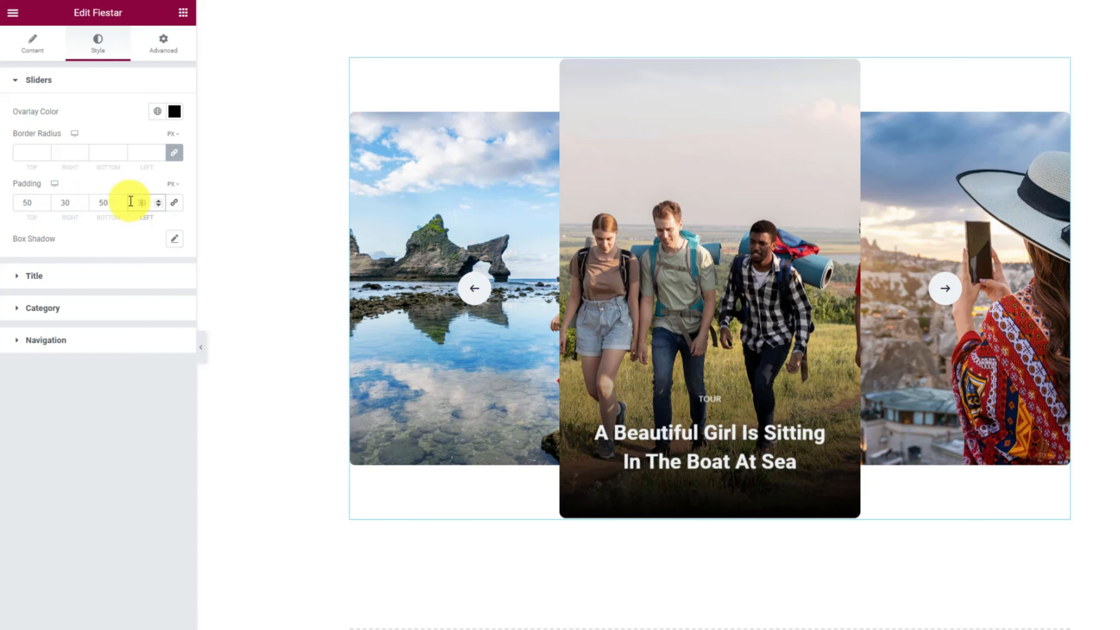
click(130, 200)
text(30)
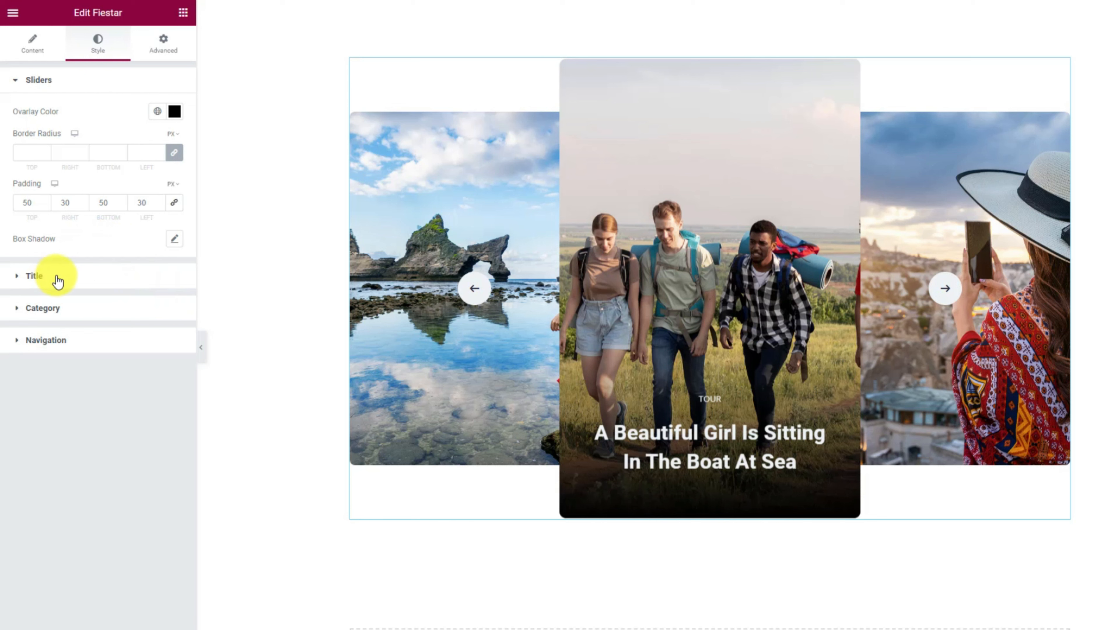
- Set the hover color of the slide title to orange by pasting a hex code
click(56, 279)
click(175, 176)
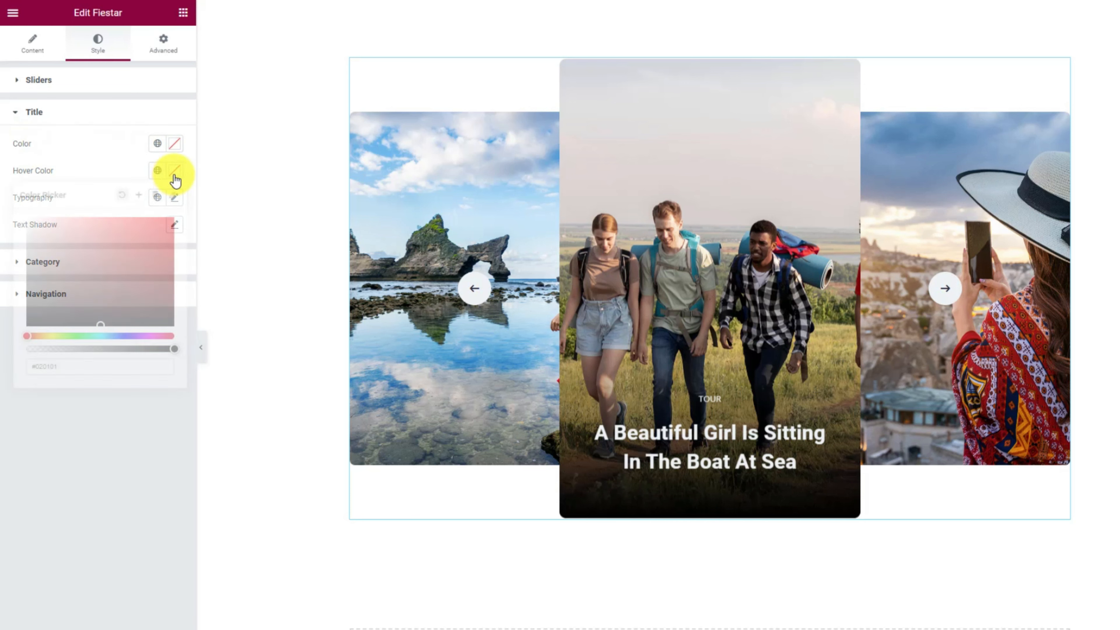
triple_click(81, 369)
key(ctrl+v)
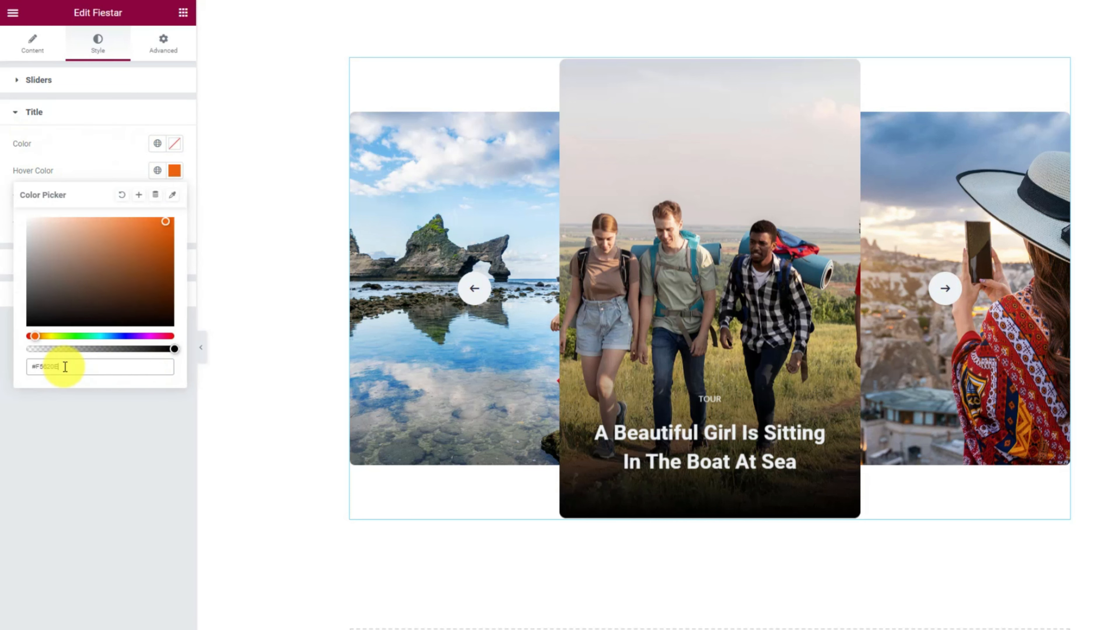
click(90, 168)
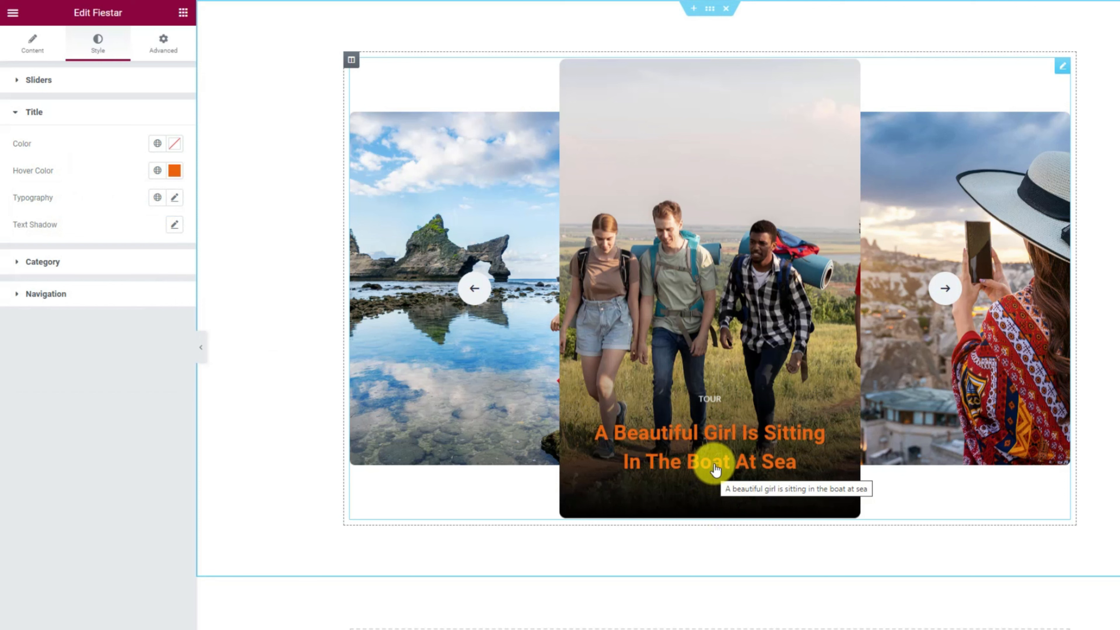
- Set the title typography to the Nunito family, size 28 px and weight 700 (Bold)
click(172, 199)
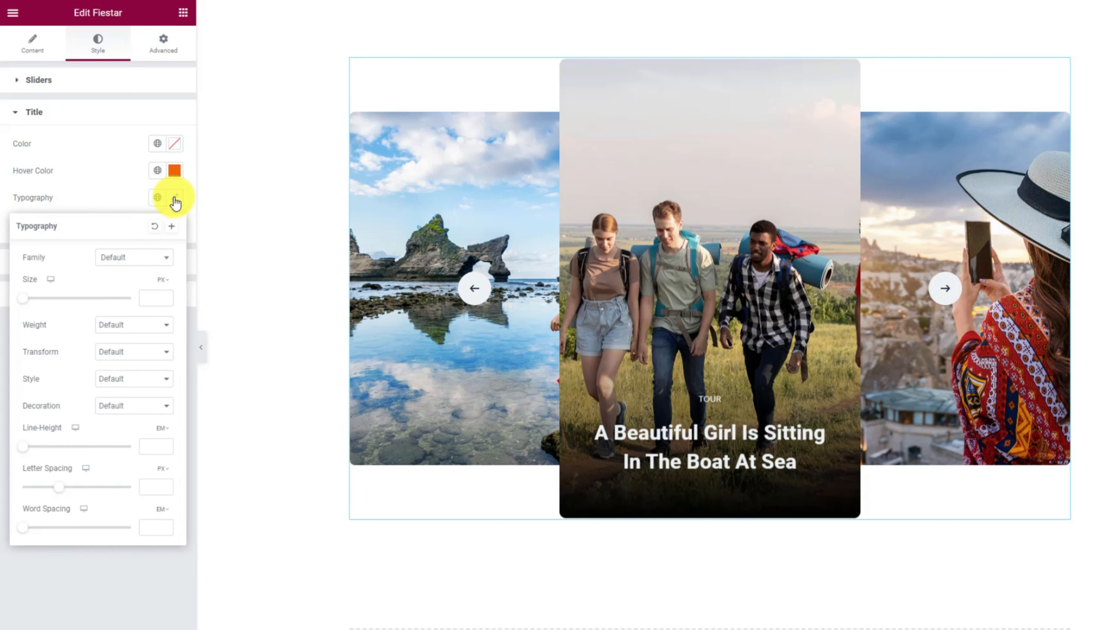
click(123, 264)
text(nun)
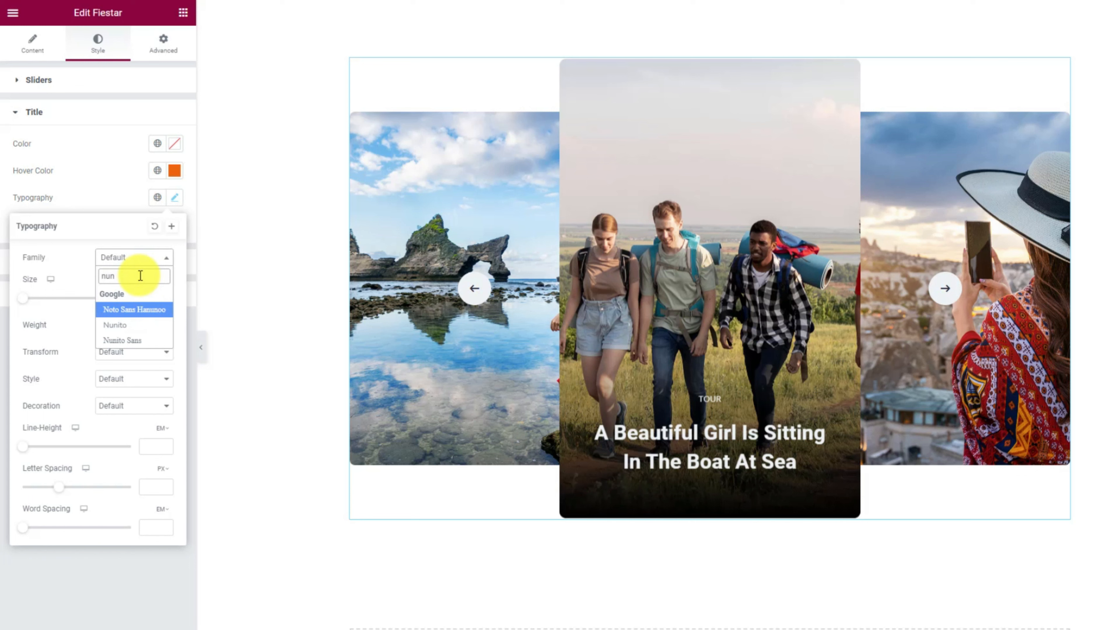
click(127, 326)
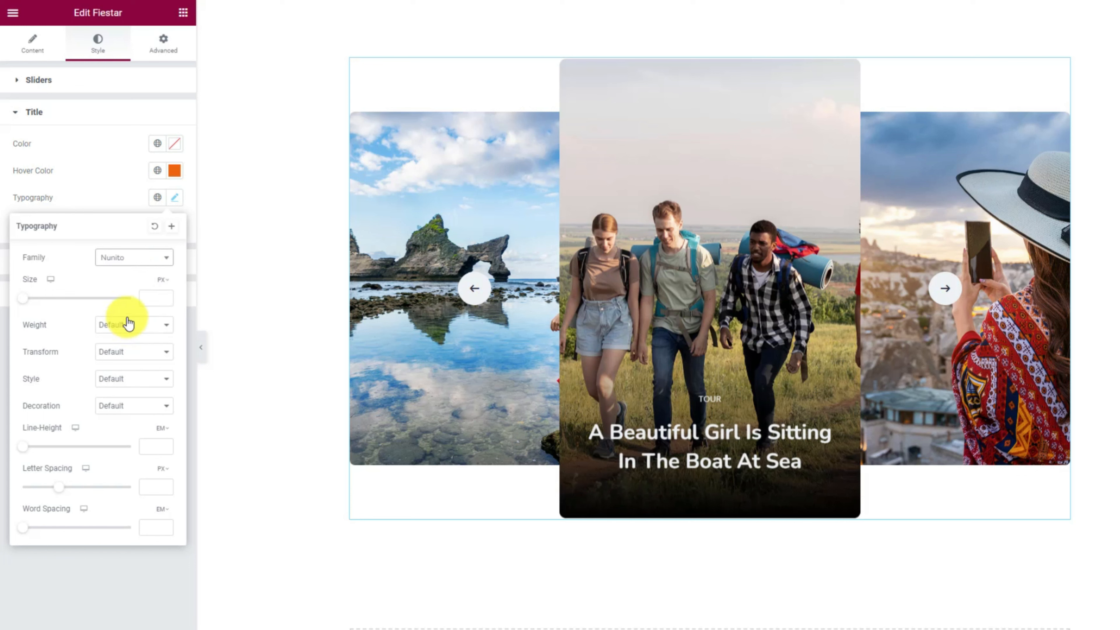
click(150, 300)
text(28)
click(117, 327)
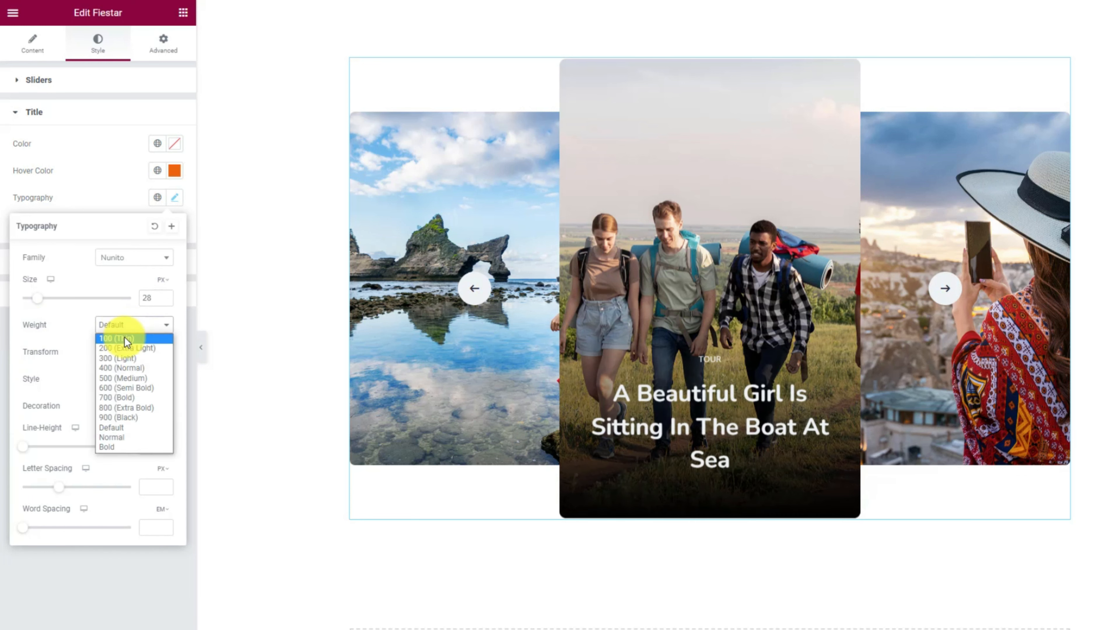
click(117, 397)
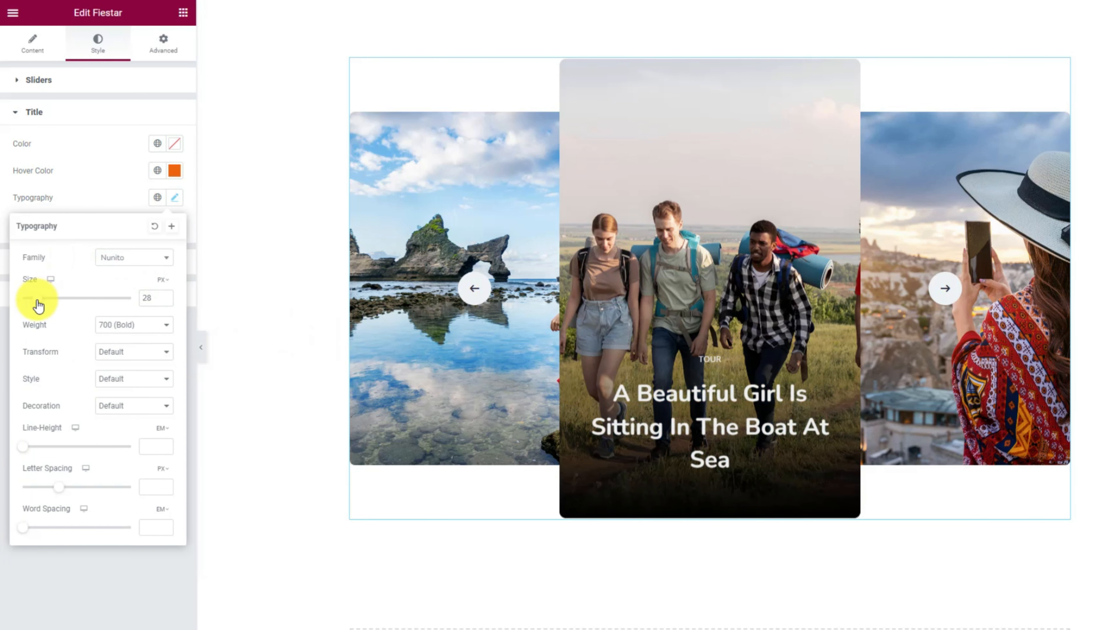
- Reduce the title font size to 24 px and close the typography settings
drag(38, 299, 33, 300)
click(164, 296)
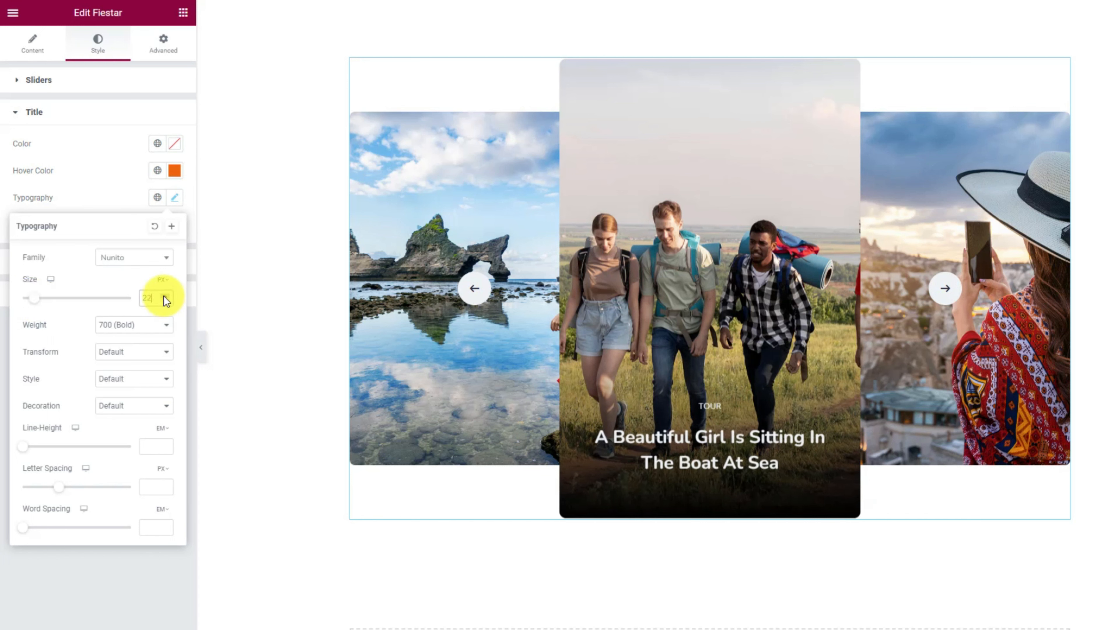
click(164, 296)
click(163, 296)
click(163, 297)
click(165, 302)
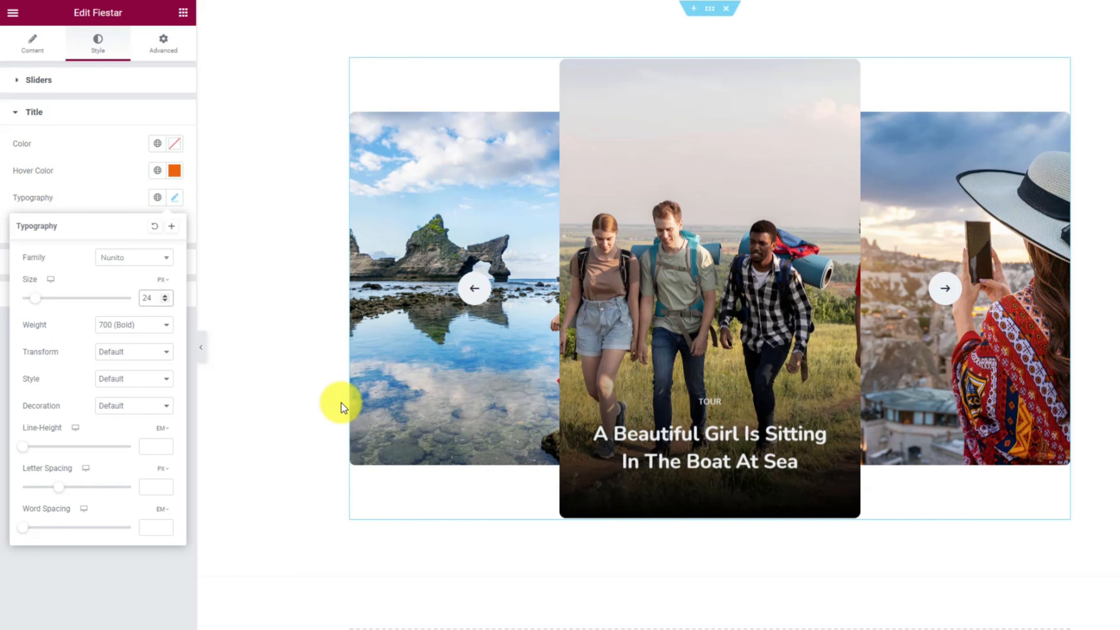
click(111, 210)
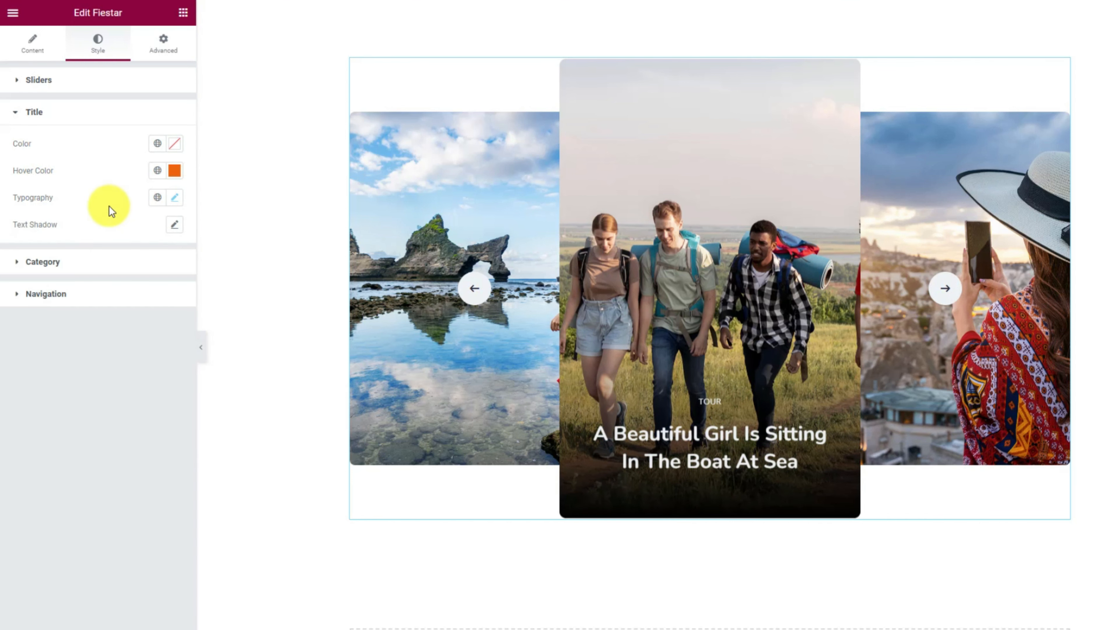
- Set the normal text color of the category label to white (#FFFFFF)
click(70, 266)
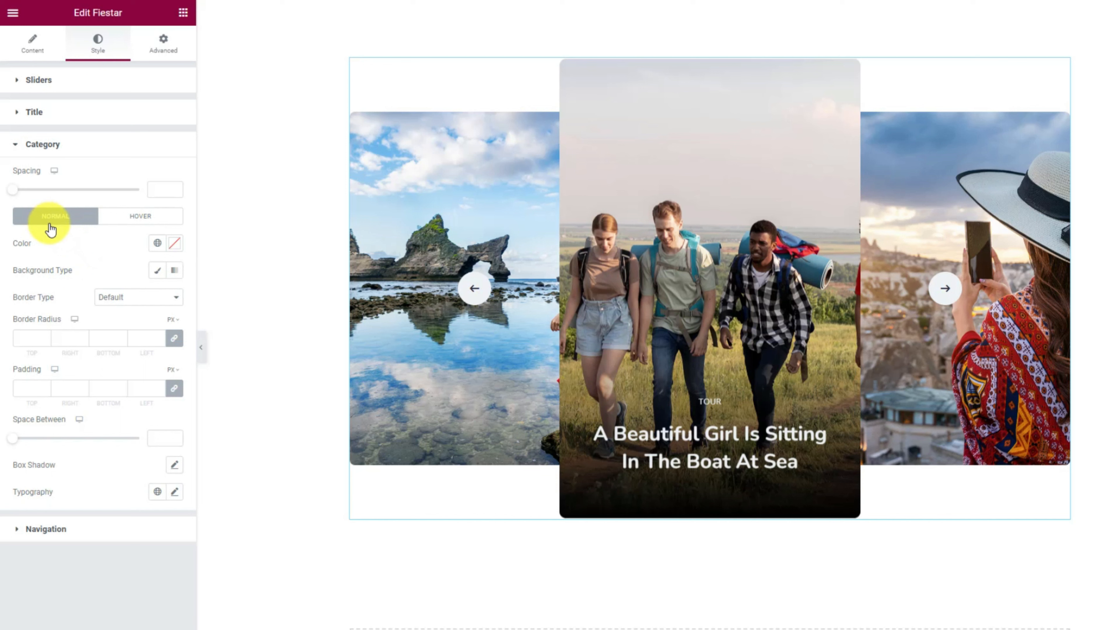
click(174, 243)
click(52, 317)
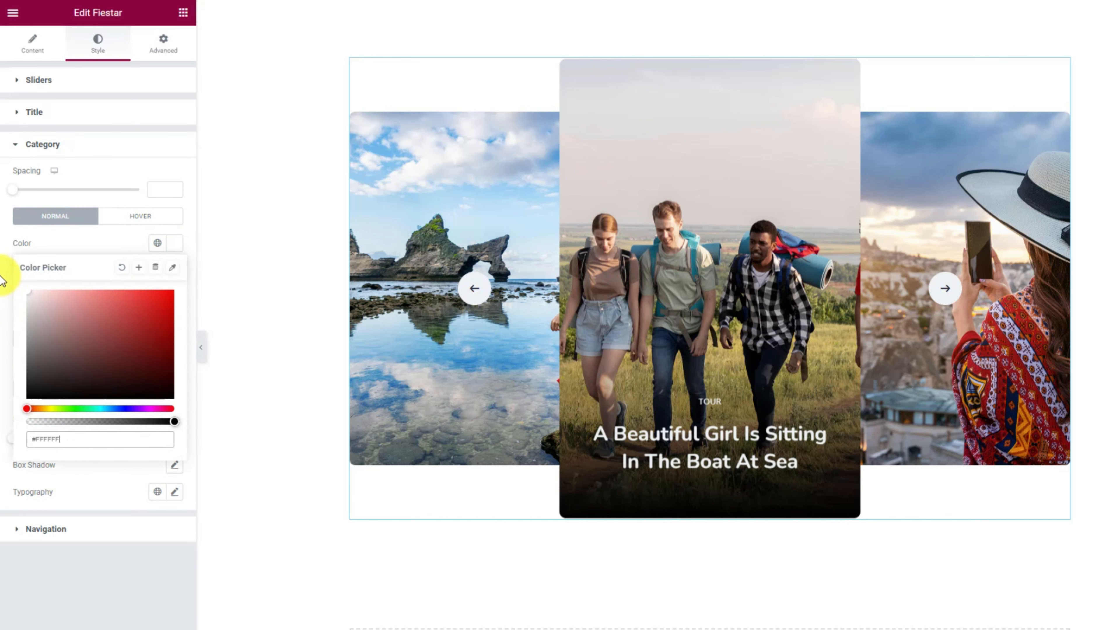
click(95, 244)
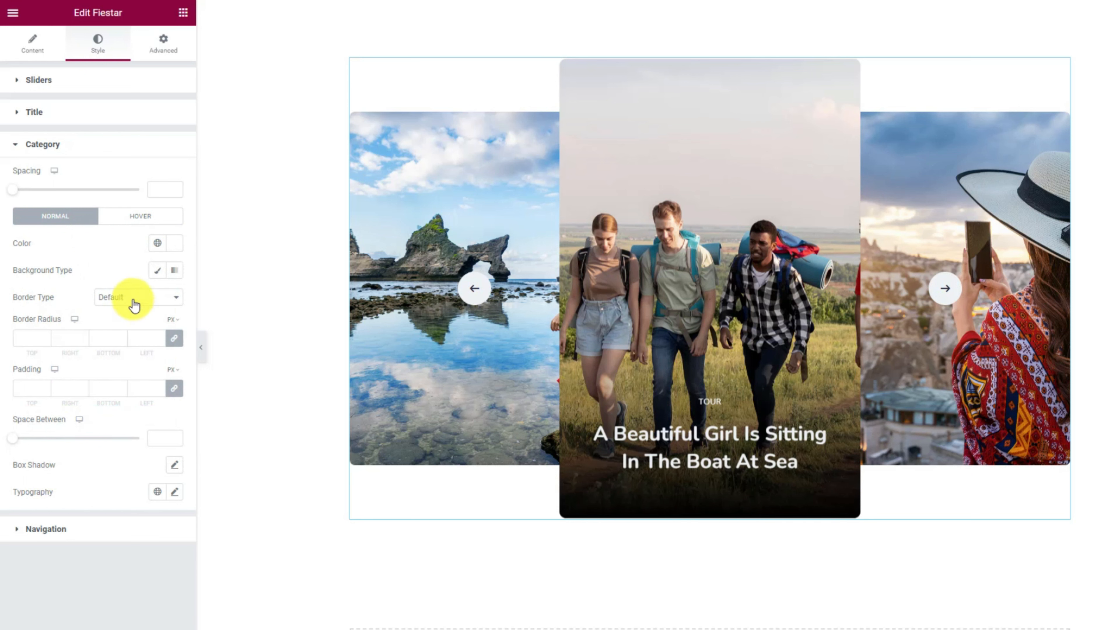
- Give the category label a solid border with a width of 1 on all sides
click(127, 310)
click(124, 325)
click(45, 345)
text(1)
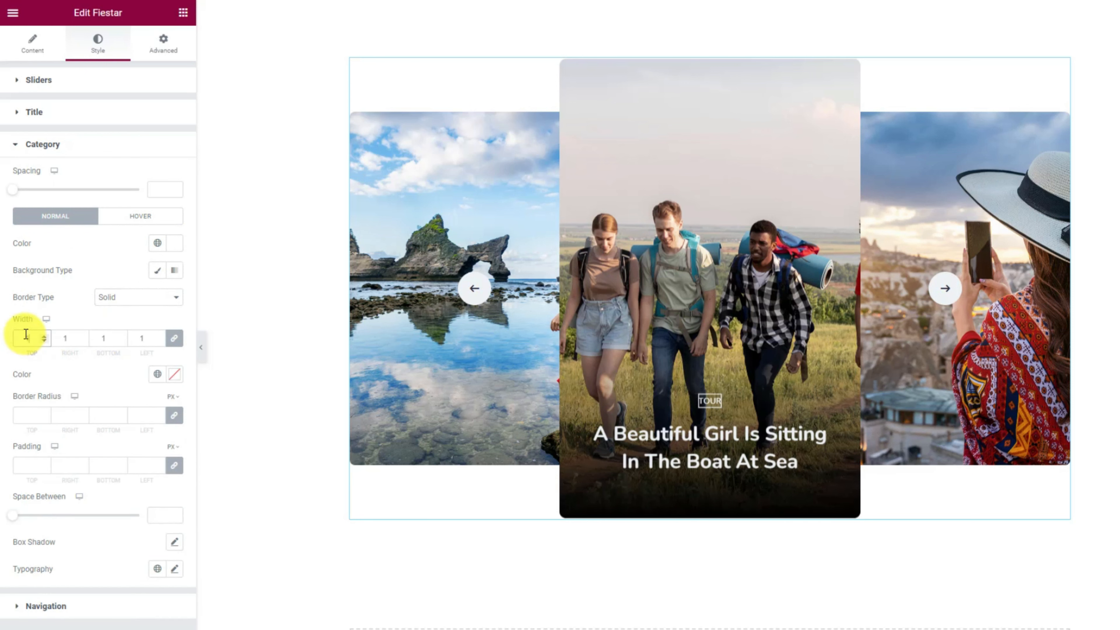
click(105, 362)
- Set the category border color to a semi-transparent white
click(177, 379)
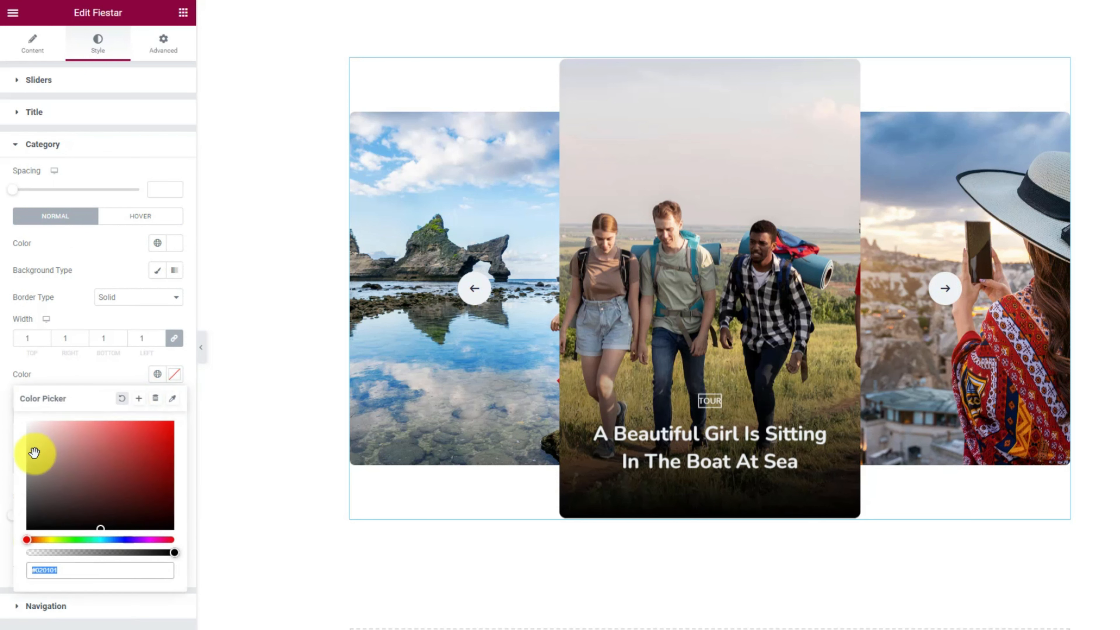
drag(35, 454, 16, 409)
drag(177, 558, 87, 561)
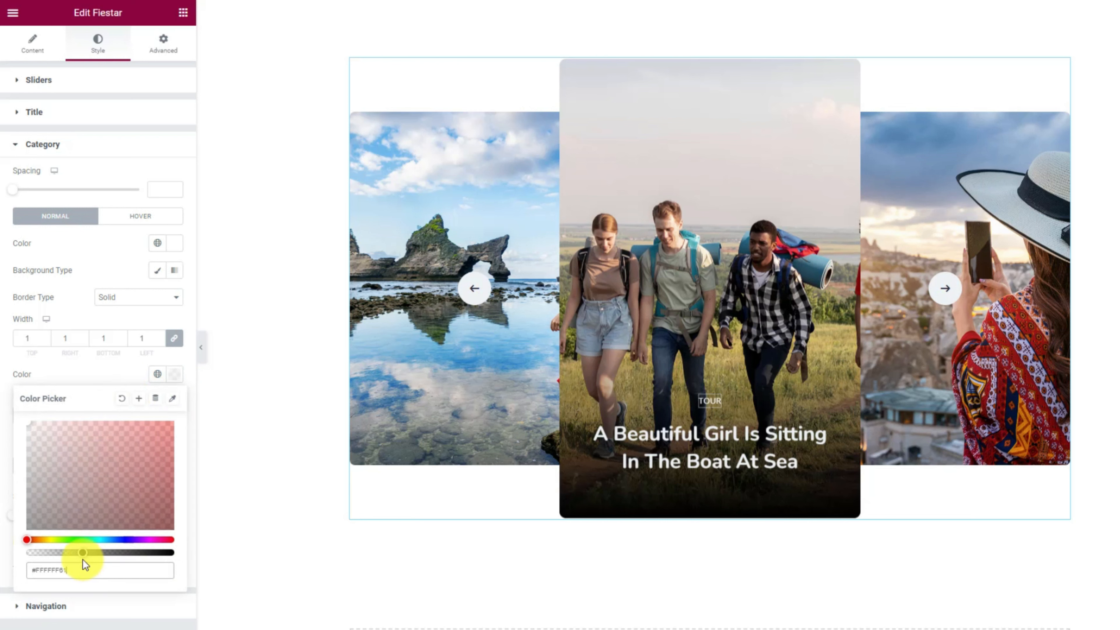
click(100, 376)
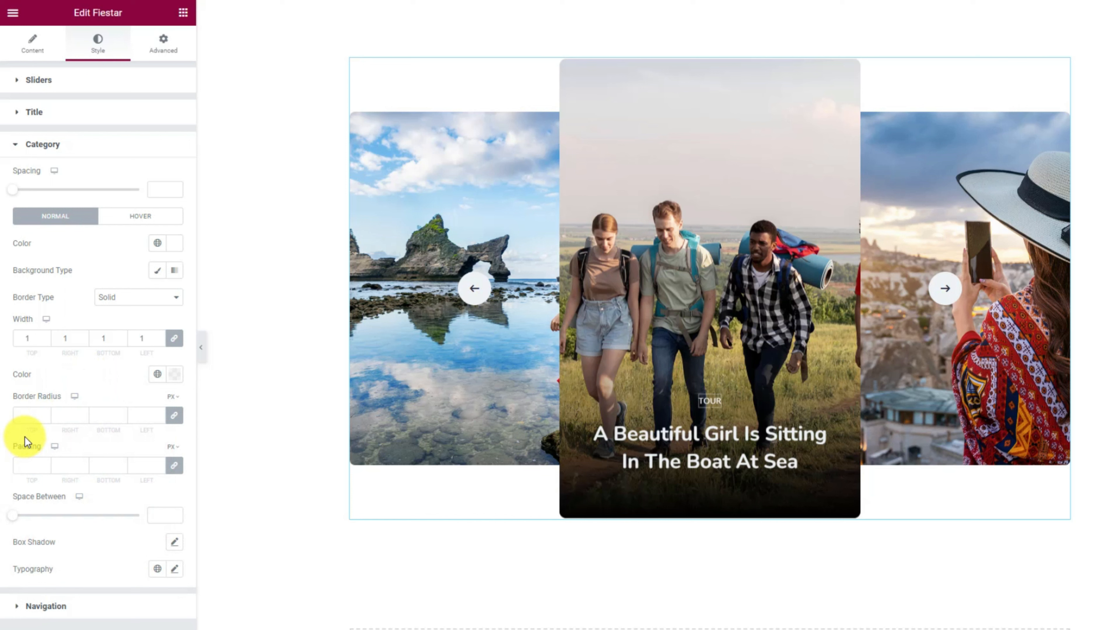
- Set the category label's border radius to 4 px and its unlinked padding to 5, 12, 5 and 12 px
click(28, 416)
text(4)
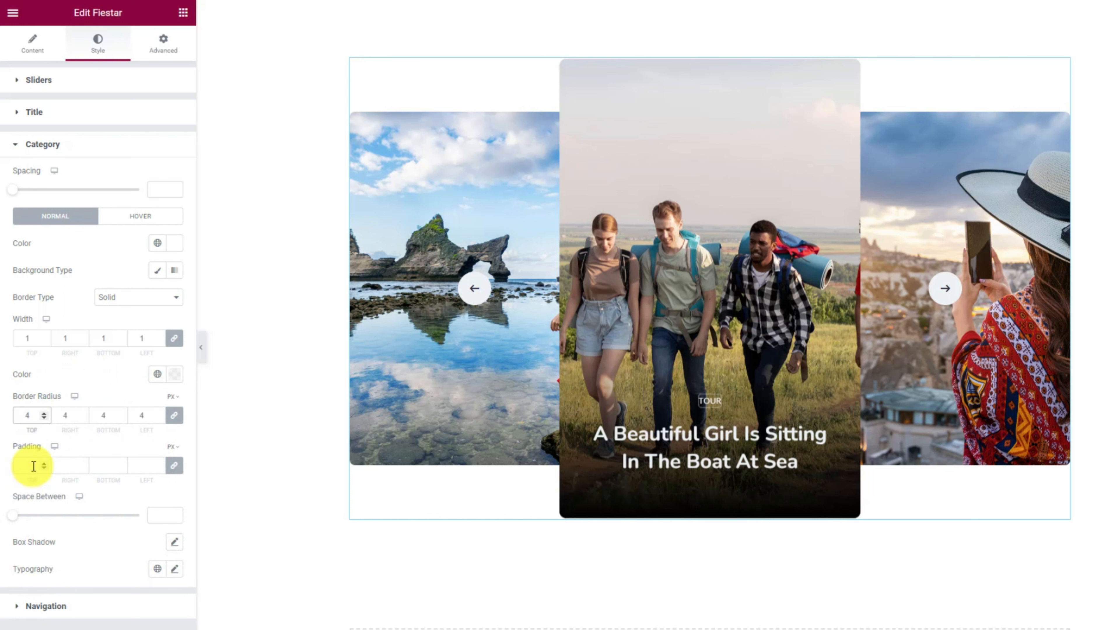
click(174, 465)
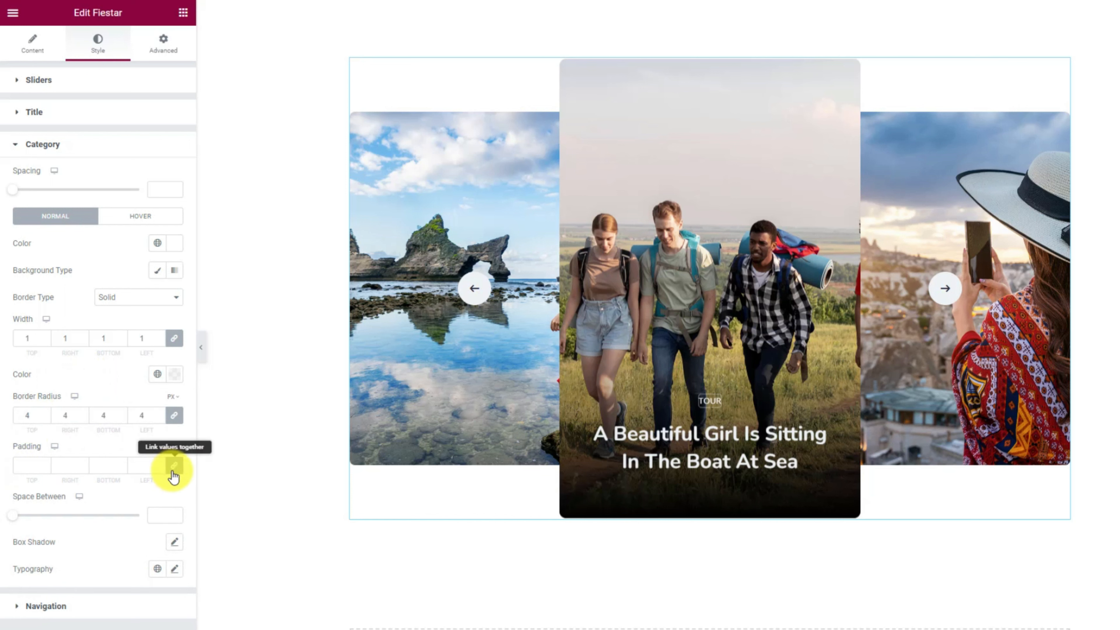
double_click(31, 465)
text(5)
double_click(68, 465)
text(12)
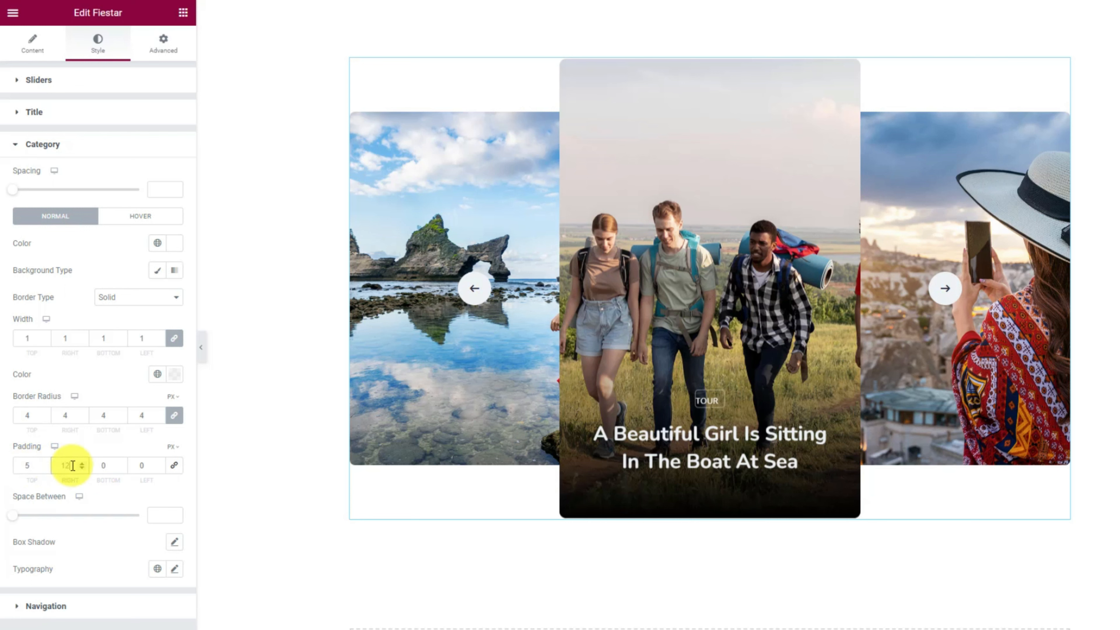
double_click(107, 466)
text(5)
double_click(138, 465)
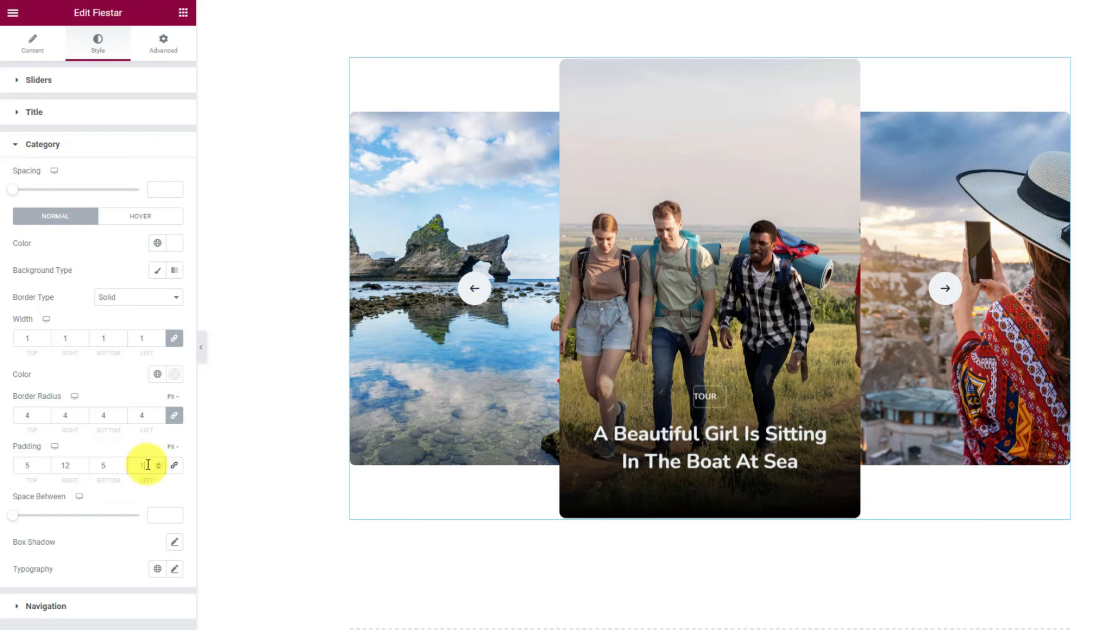
text(12)
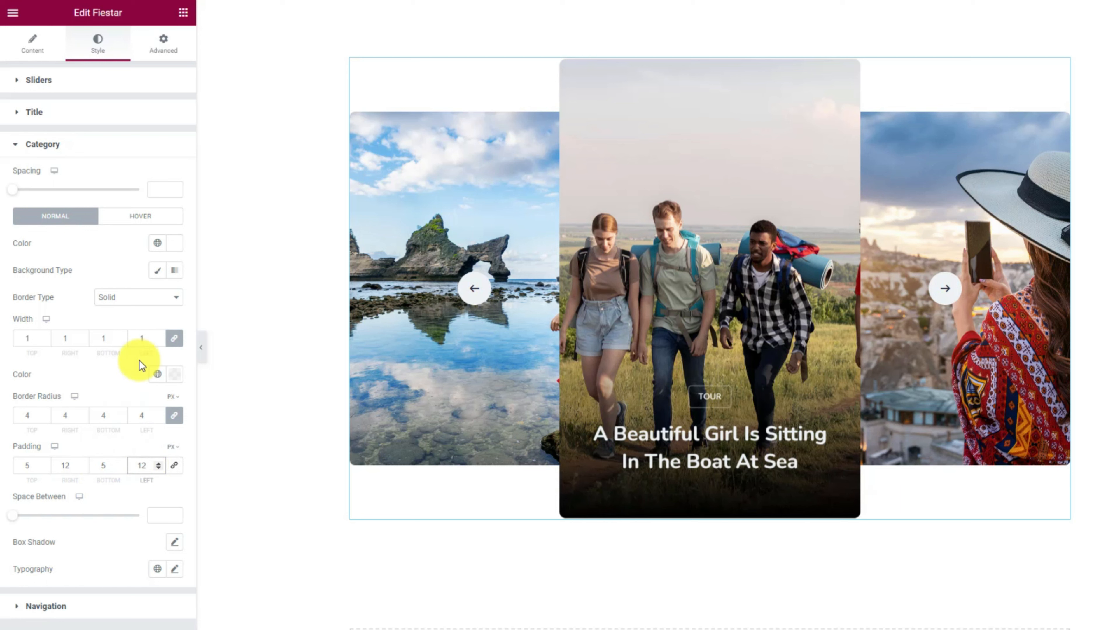
- Set the hover text color of the category label to white
click(137, 221)
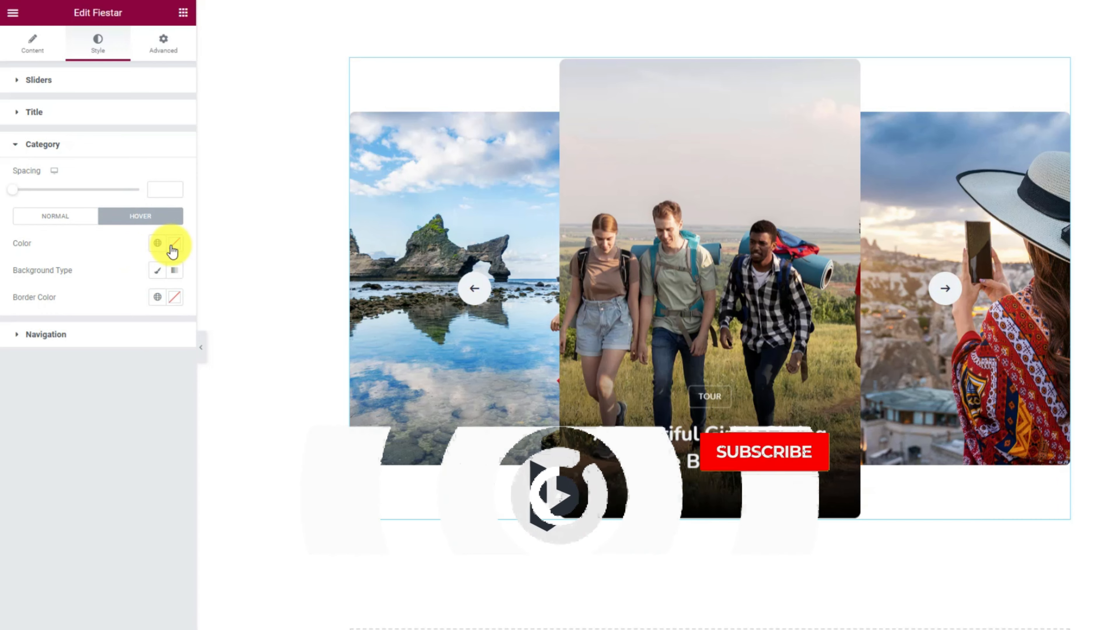
click(173, 245)
drag(47, 327, 34, 273)
click(73, 244)
- Give the category label a classic hover background in orange #F5620E
click(157, 270)
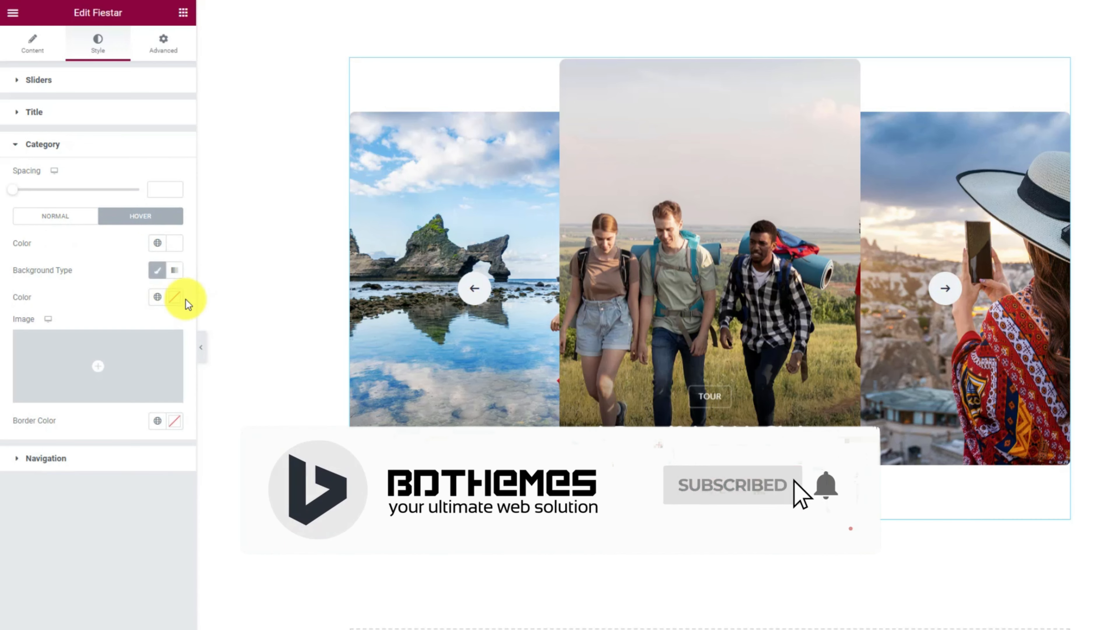
click(174, 297)
text(#F5620E)
click(110, 301)
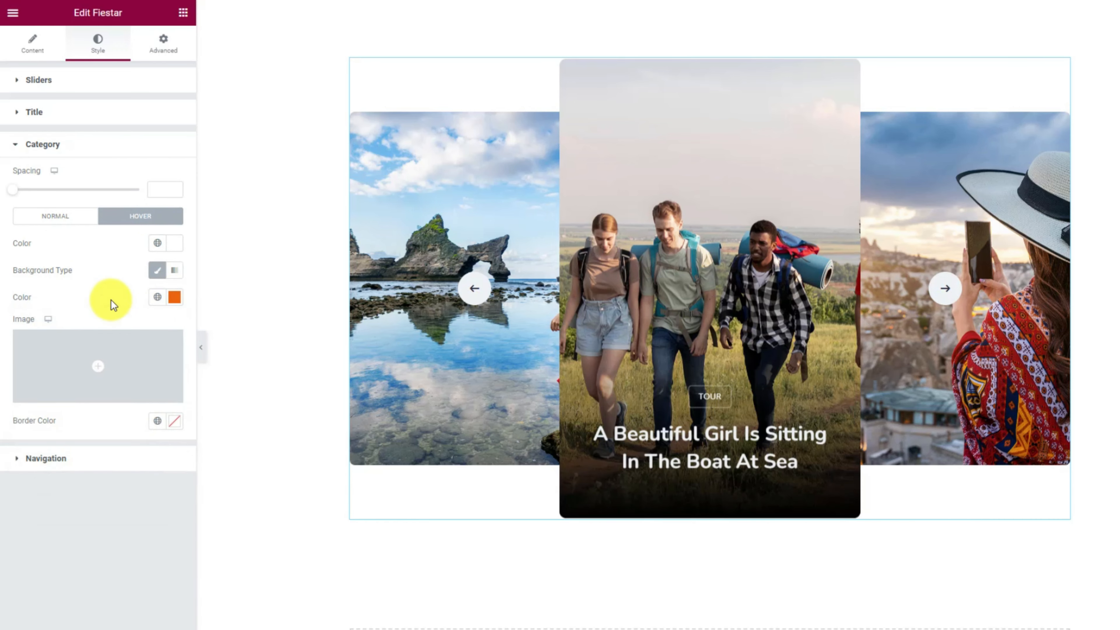
- Set the hover border color of the category label to orange #F5620E
click(175, 423)
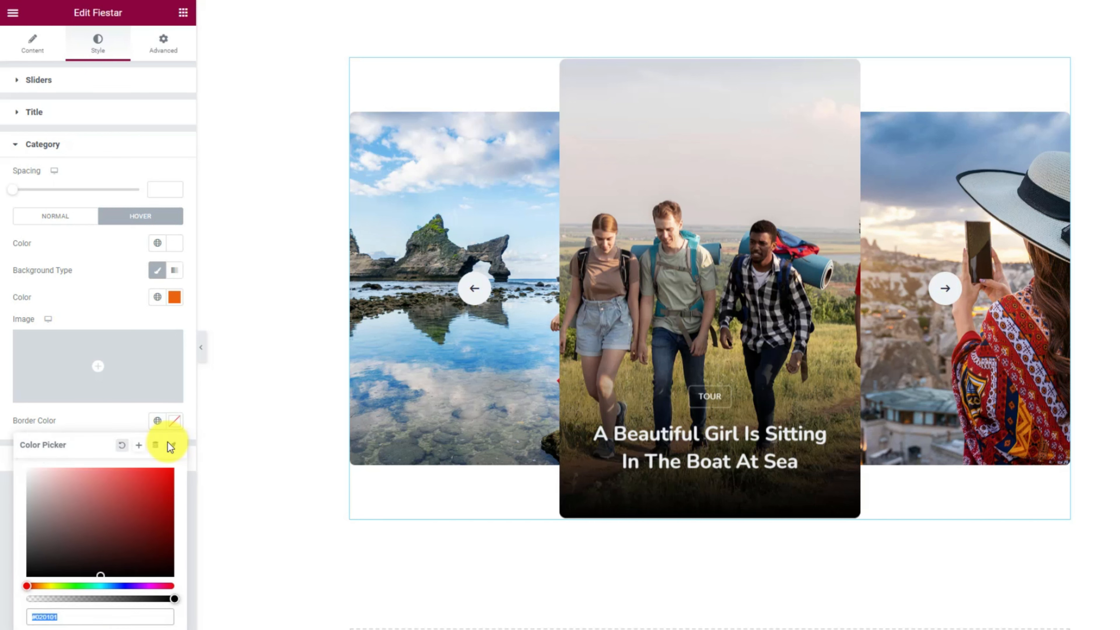
text(#F5620E)
click(92, 435)
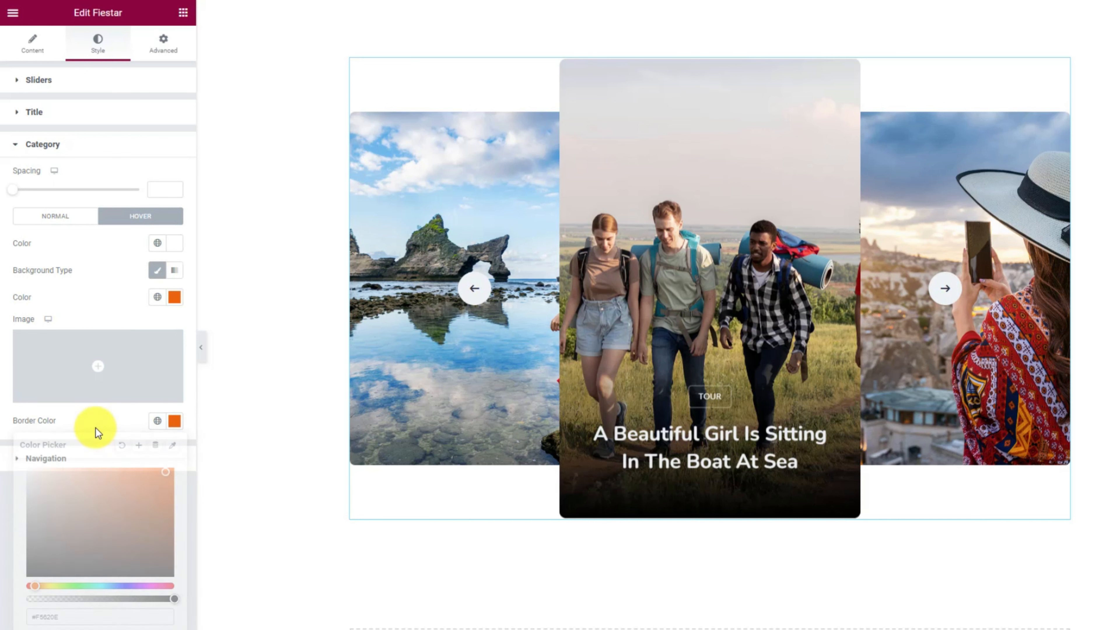
- Set the normal category typography to Nunito at 10 px with a bold weight
click(66, 217)
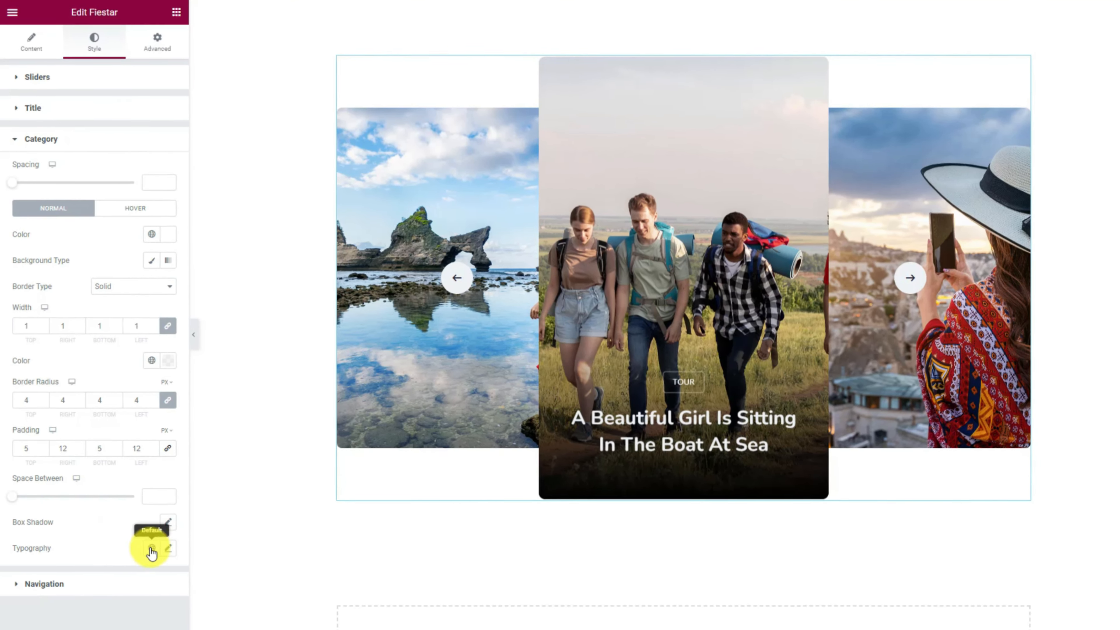
click(168, 548)
click(128, 370)
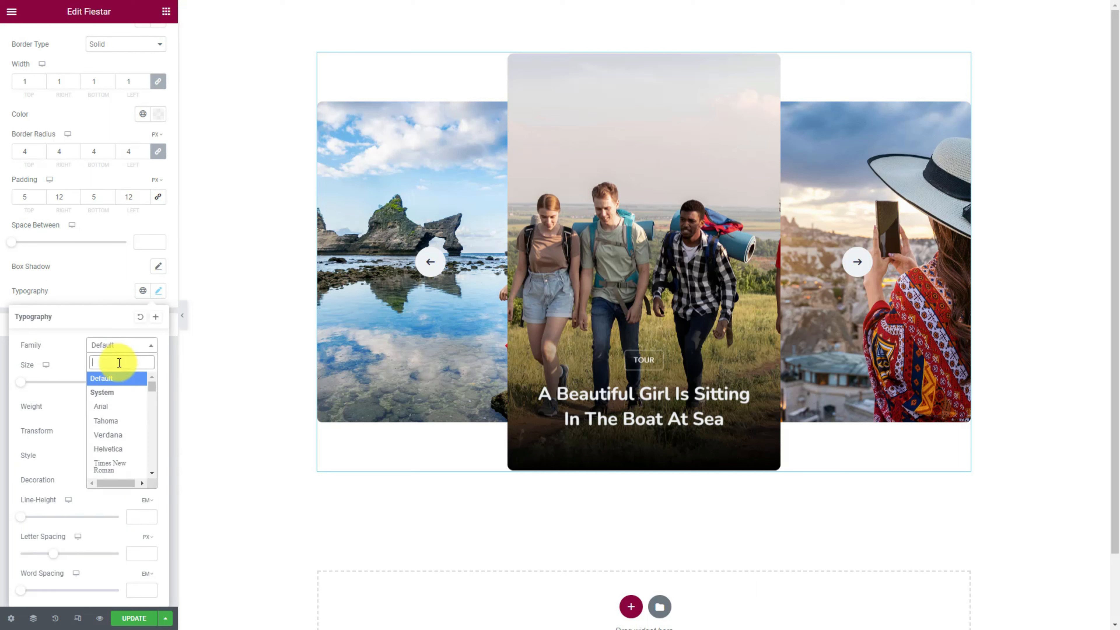
text(nunito)
click(105, 397)
click(137, 382)
text(10)
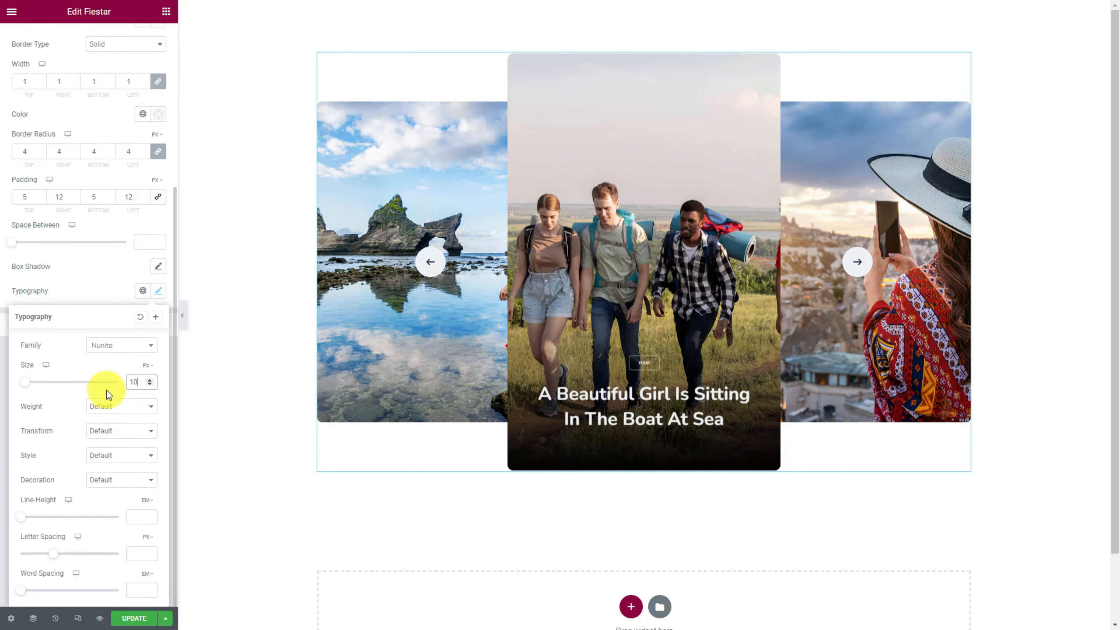
click(106, 406)
click(106, 468)
click(103, 291)
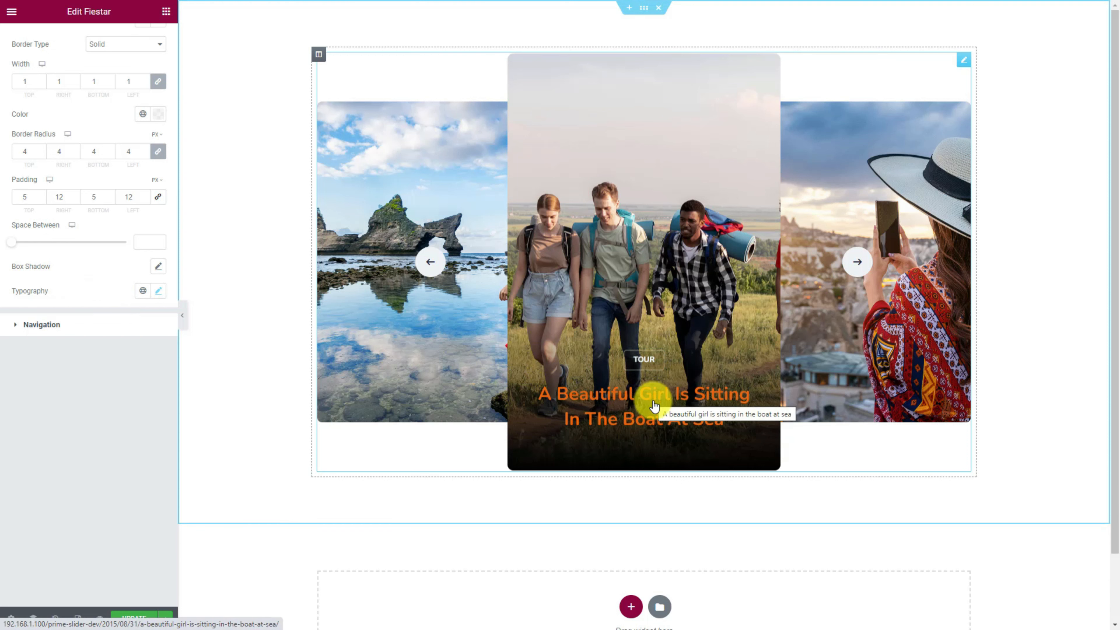
- Set the normal color of the navigation arrows to orange #F5620E
click(106, 330)
click(158, 213)
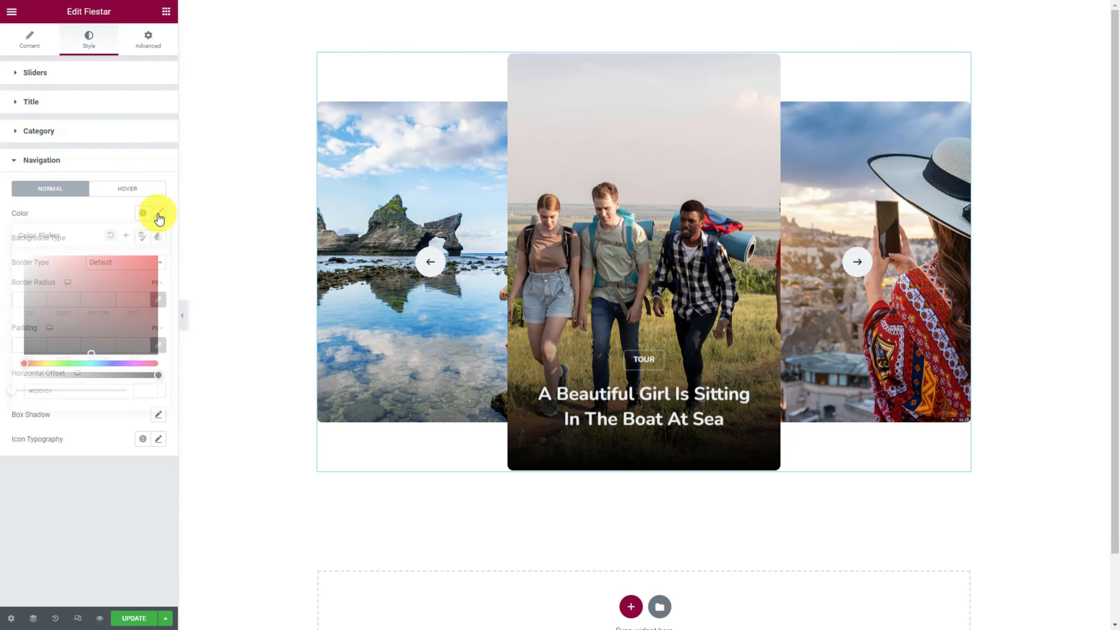
key(ctrl+v)
click(91, 211)
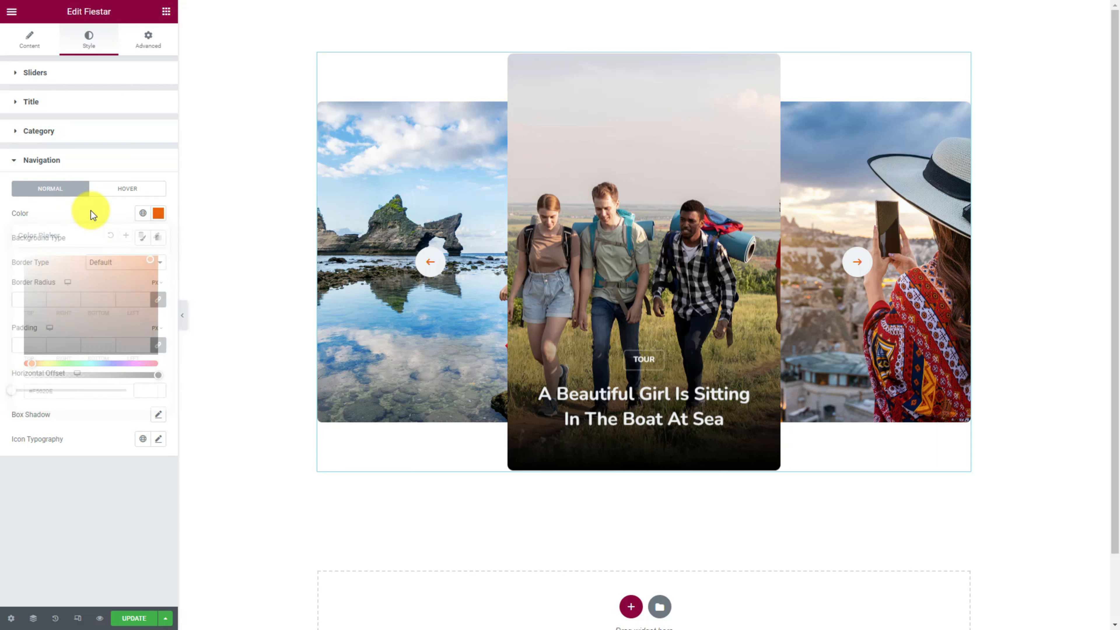
- Set the hover color of the navigation arrows to white
click(132, 191)
click(156, 214)
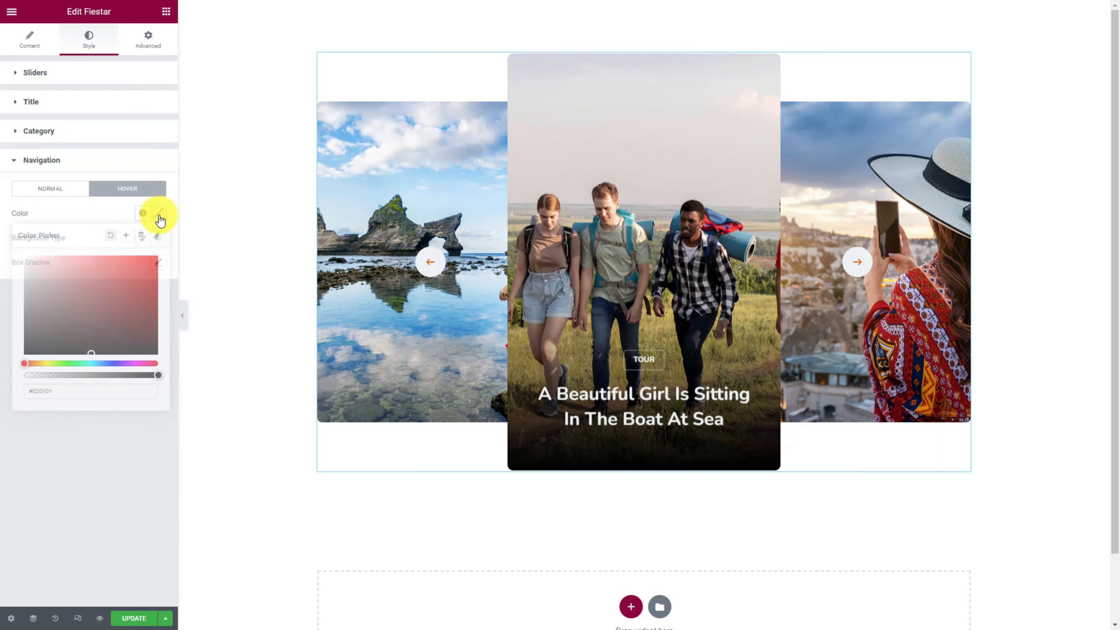
click(98, 211)
- Give the navigation arrows a classic hover background in orange #F5620E
click(143, 238)
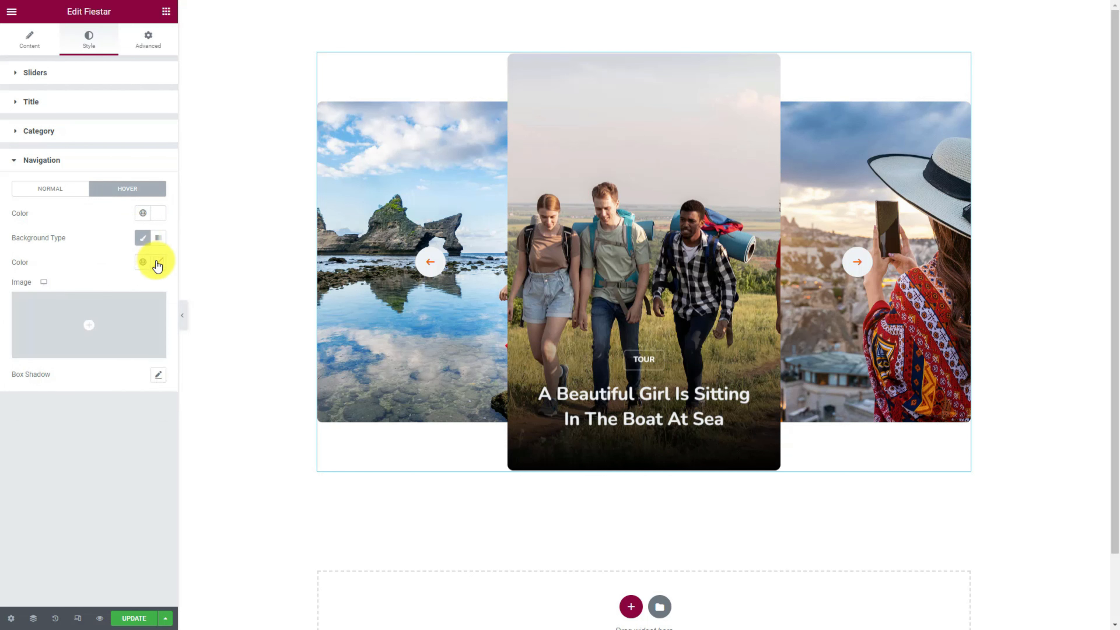
click(158, 262)
text(#F5620E)
click(84, 265)
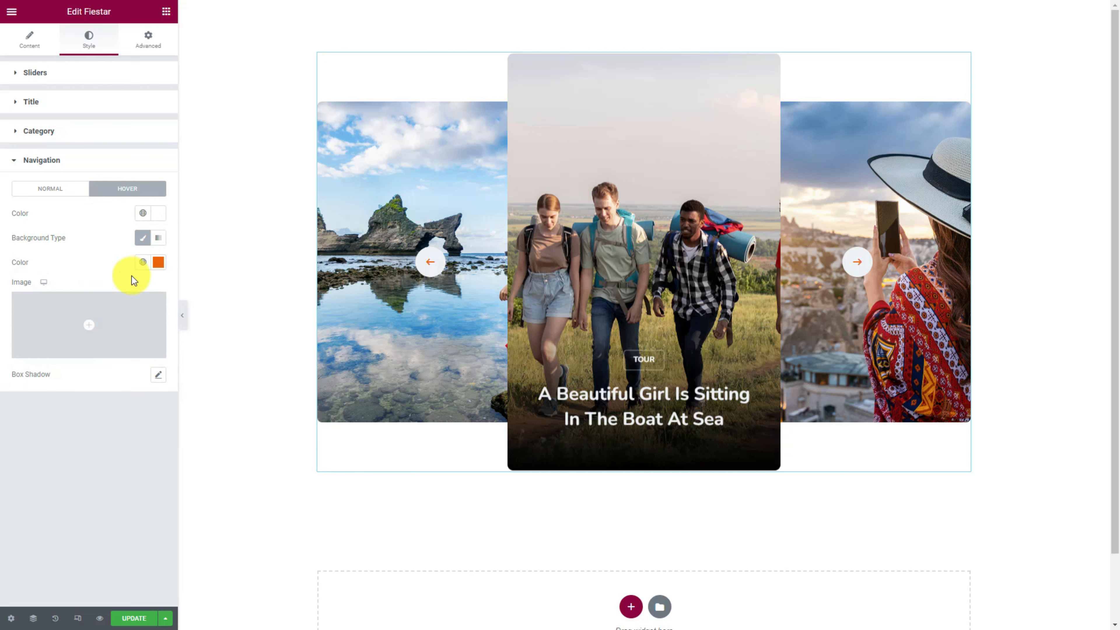
- Preview the slider without the editing panel and advance it by two slides
click(183, 317)
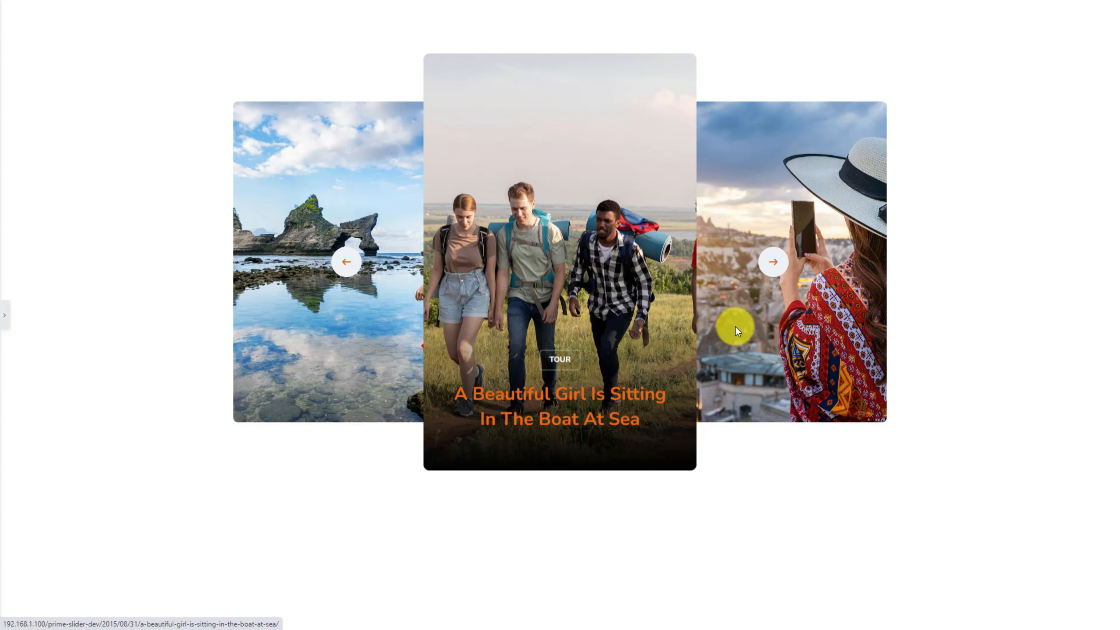
click(780, 273)
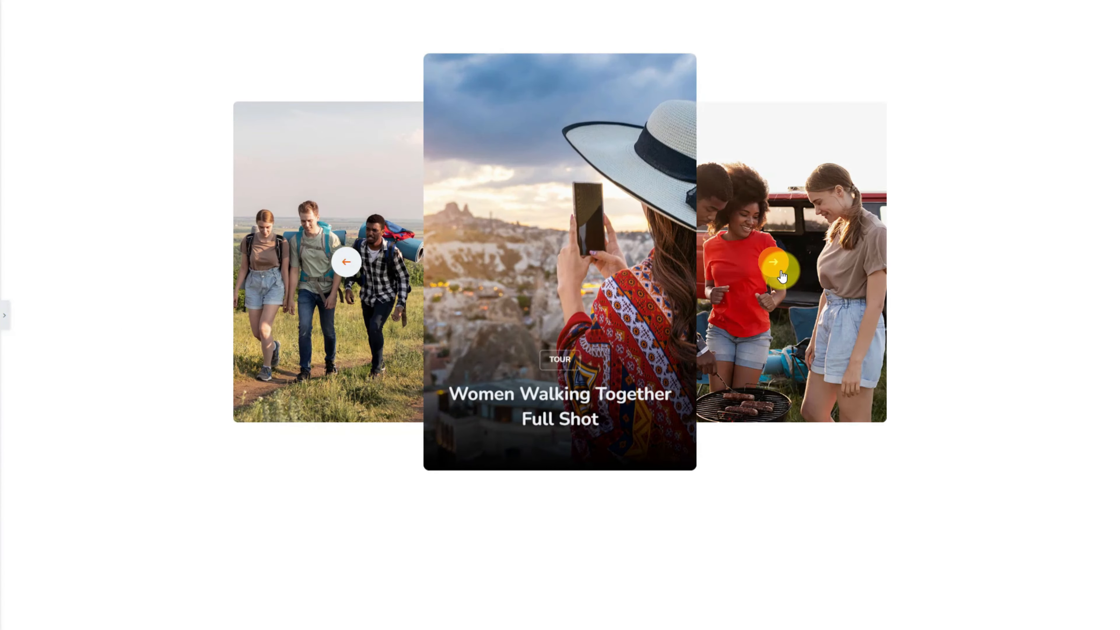
click(779, 273)
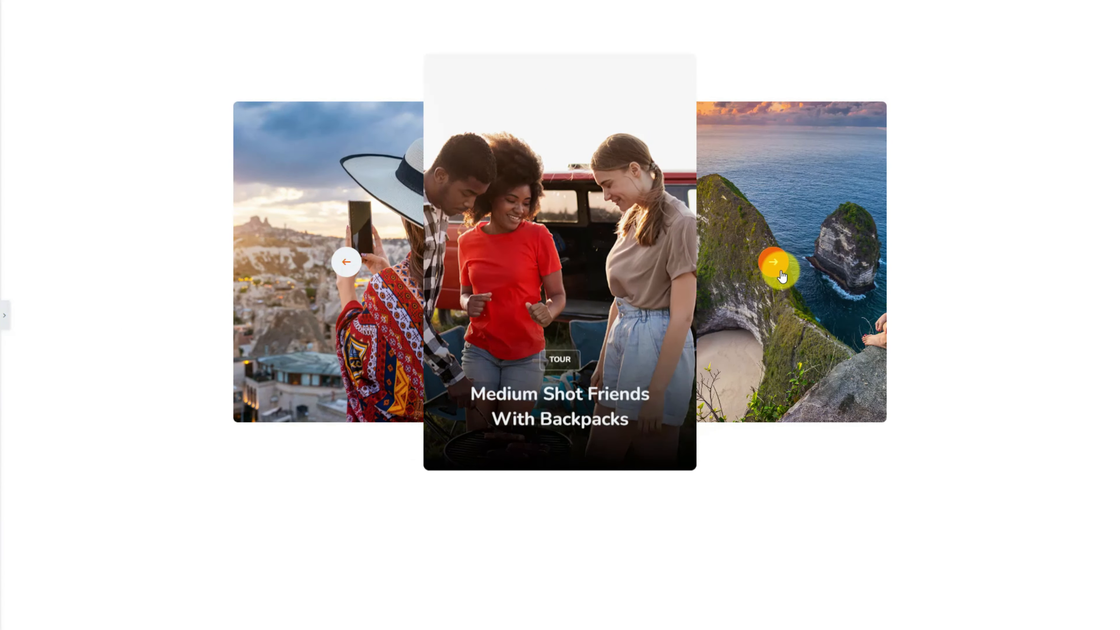